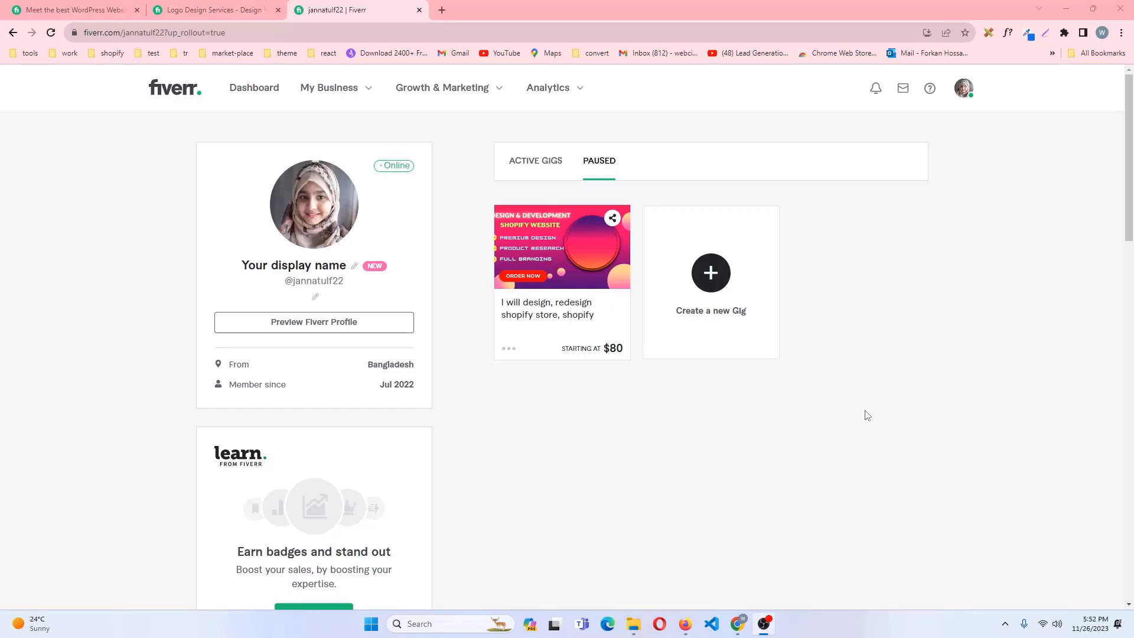
Open the display name dialog from the profile card, check its name field, and close it without saving
click(280, 270)
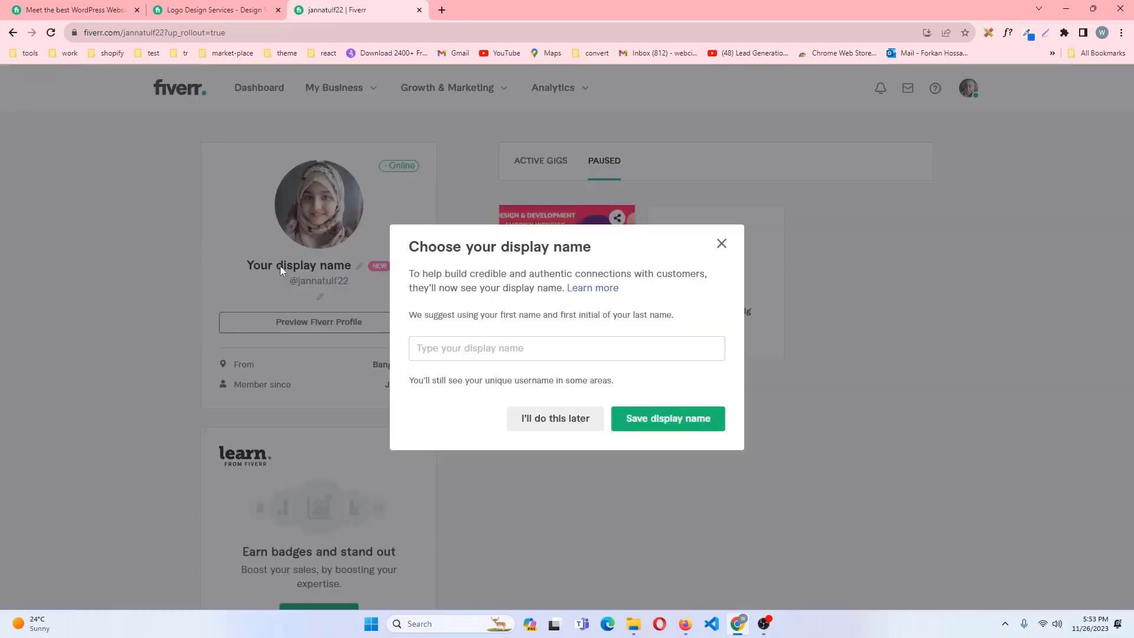
click(455, 349)
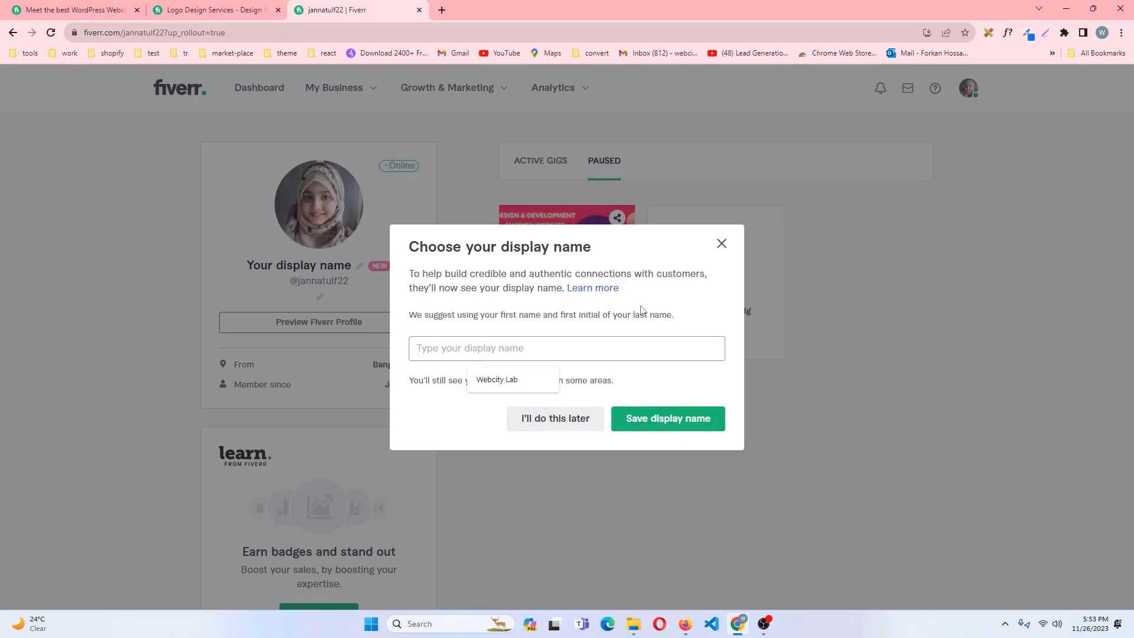
click(721, 244)
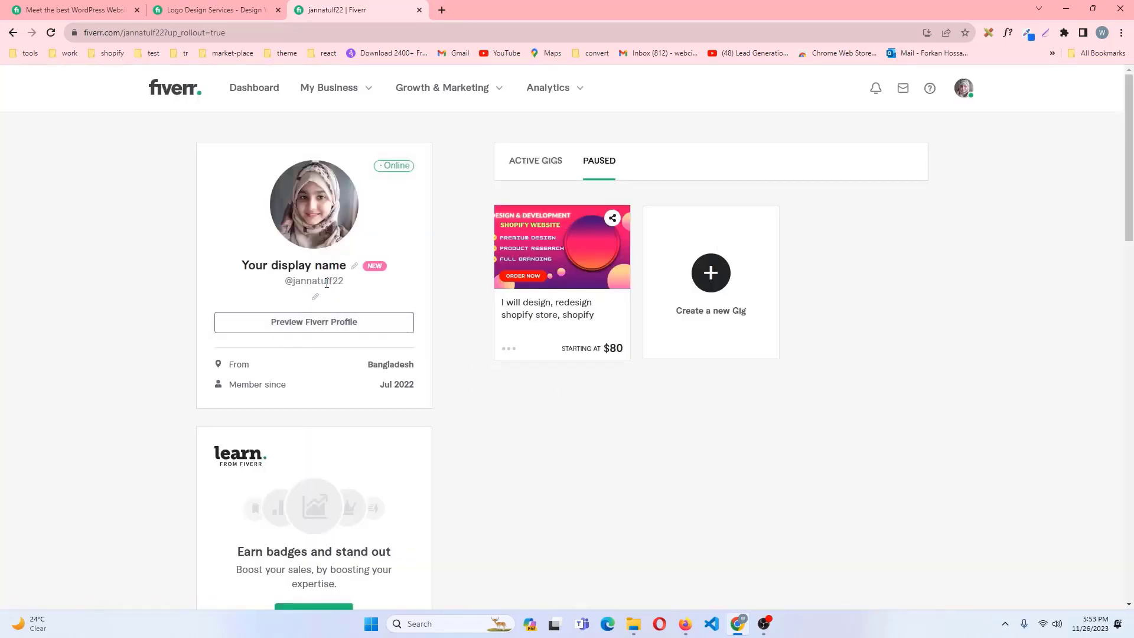
Open the Fiverr Learn course site from the profile's "Earn badges and stand out" card
scroll(366, 378, down, 3)
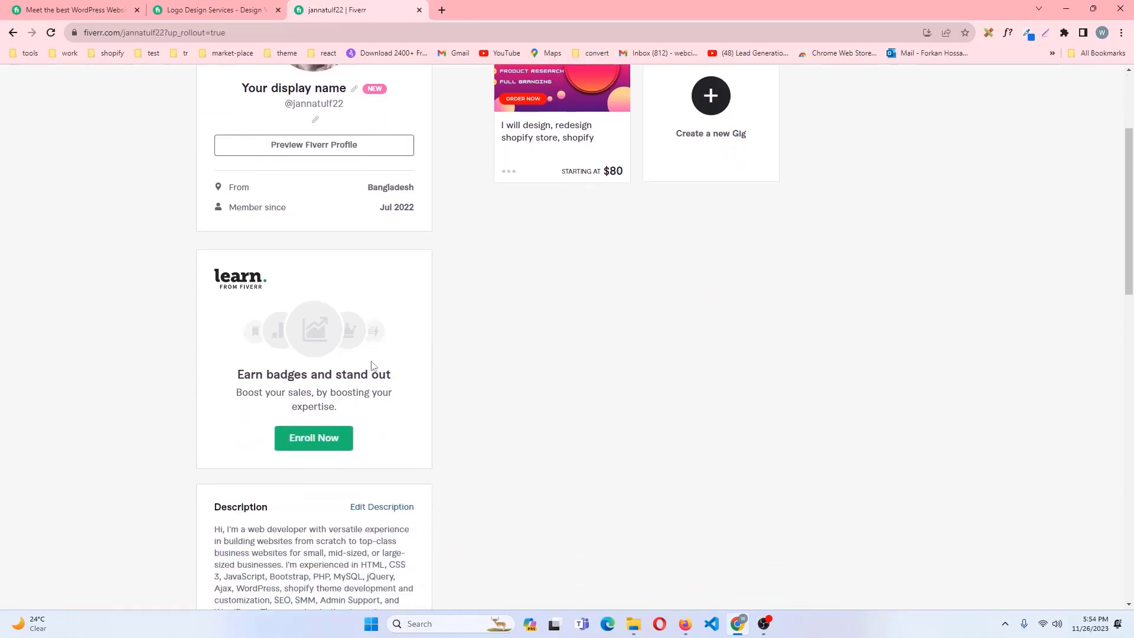
scroll(301, 278, up, 1)
scroll(301, 277, down, 3)
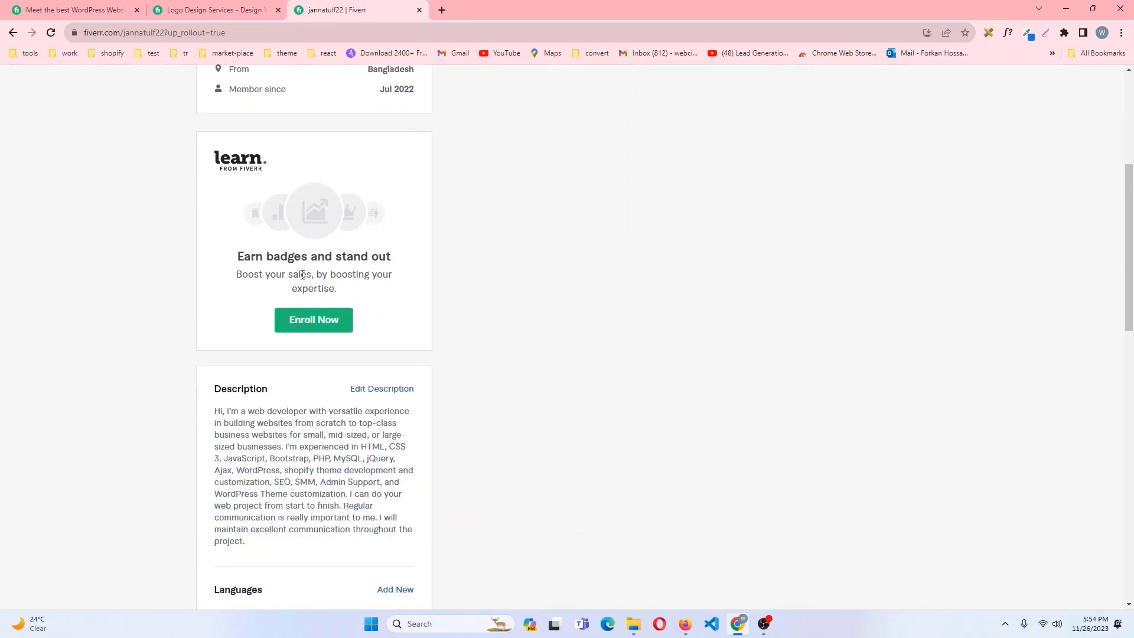
scroll(302, 274, down, 4)
scroll(300, 281, up, 4)
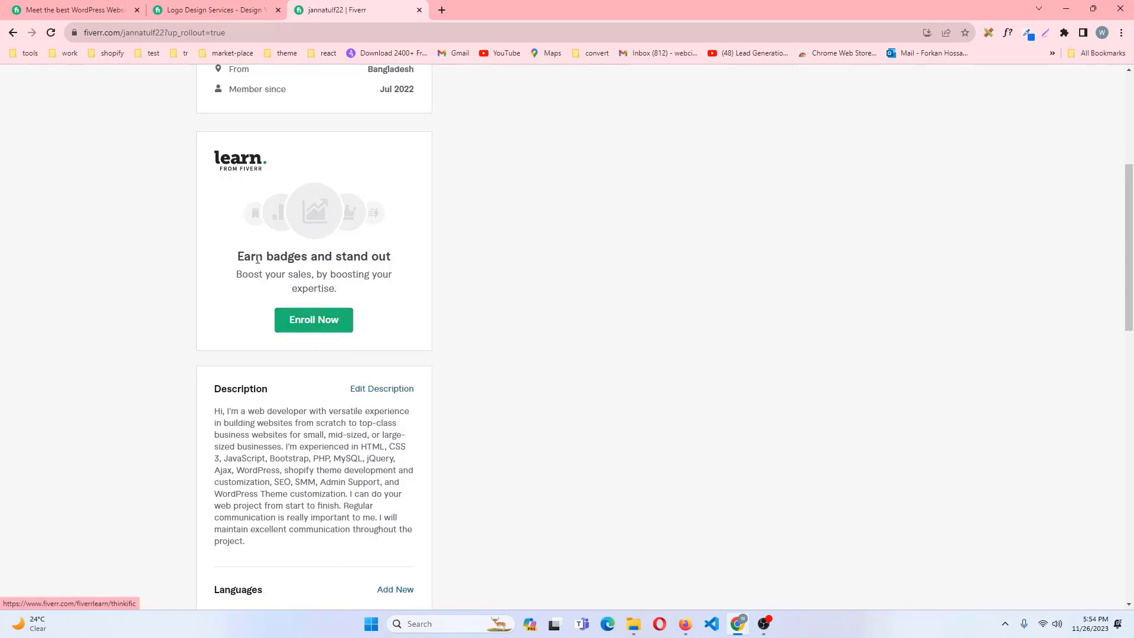
click(306, 320)
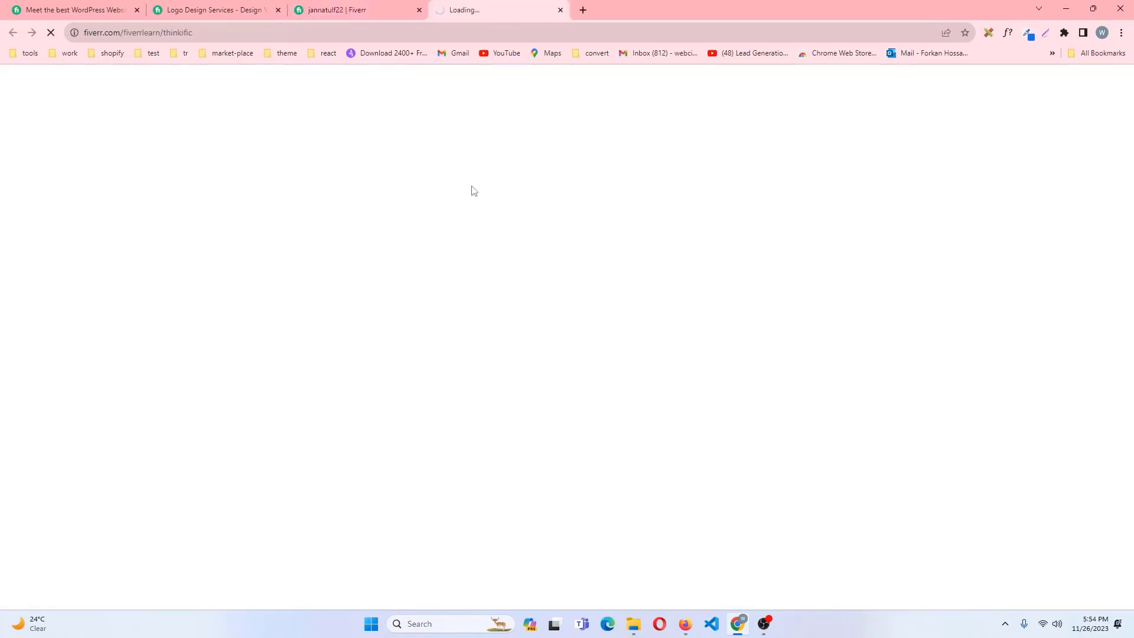
click(367, 8)
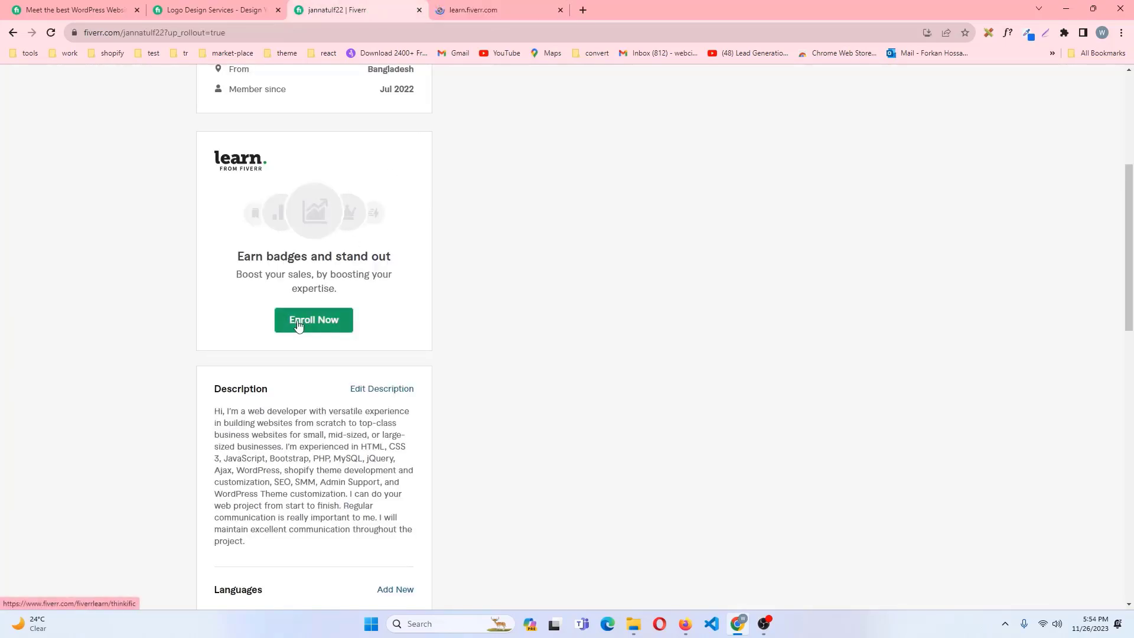
click(508, 10)
Look through the featured courses and the benefits sections on the Fiverr Learn home page
scroll(543, 341, down, 3)
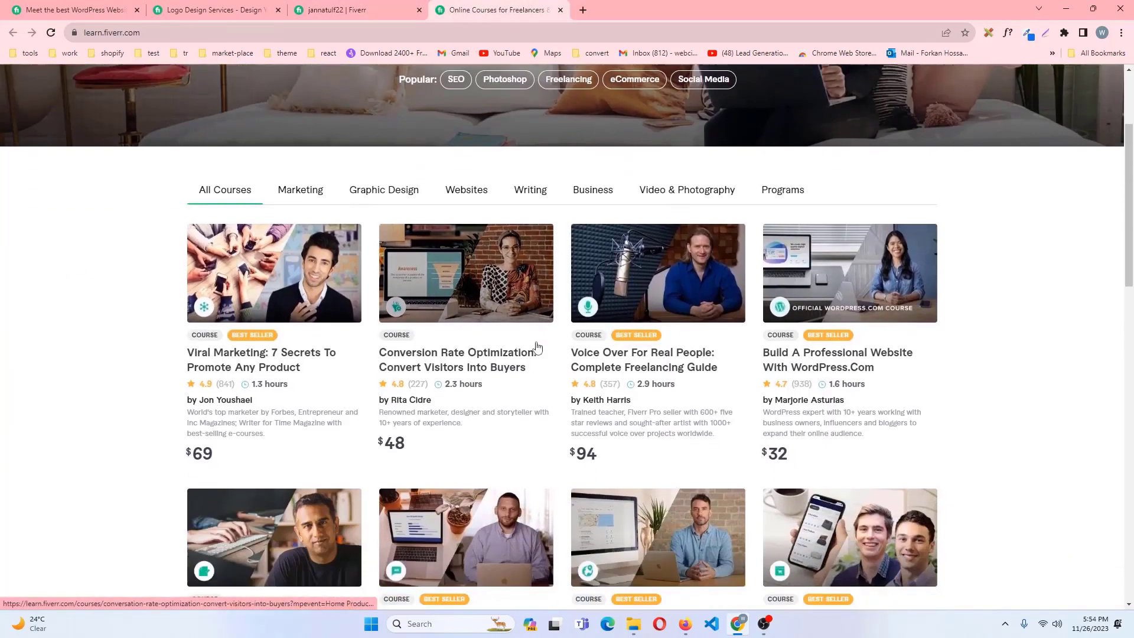
scroll(882, 371, down, 5)
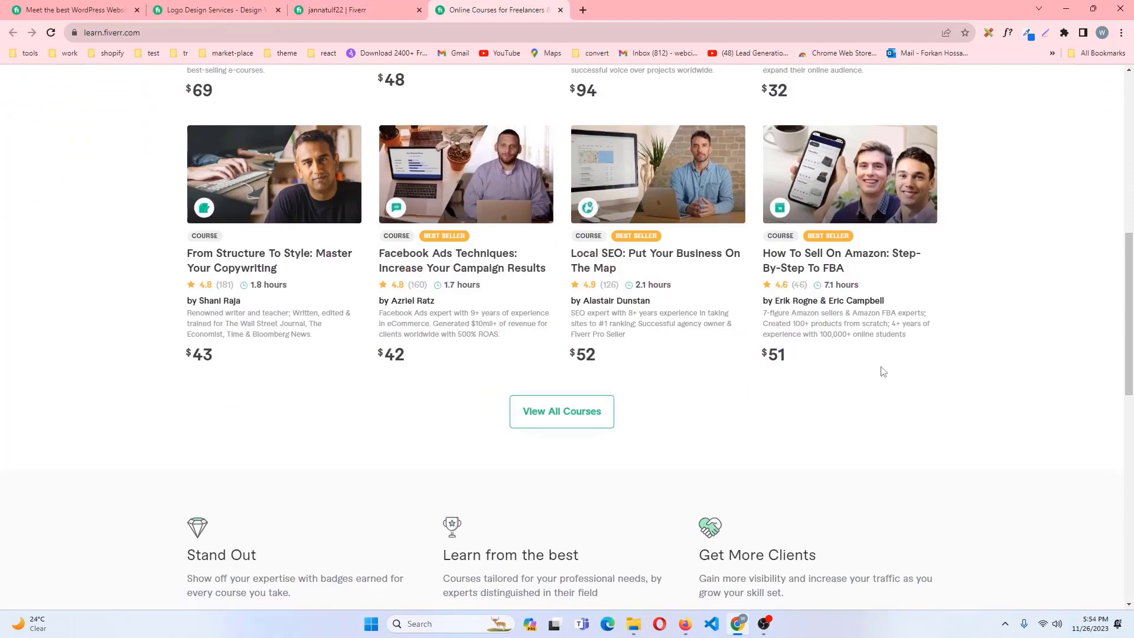
scroll(883, 371, down, 8)
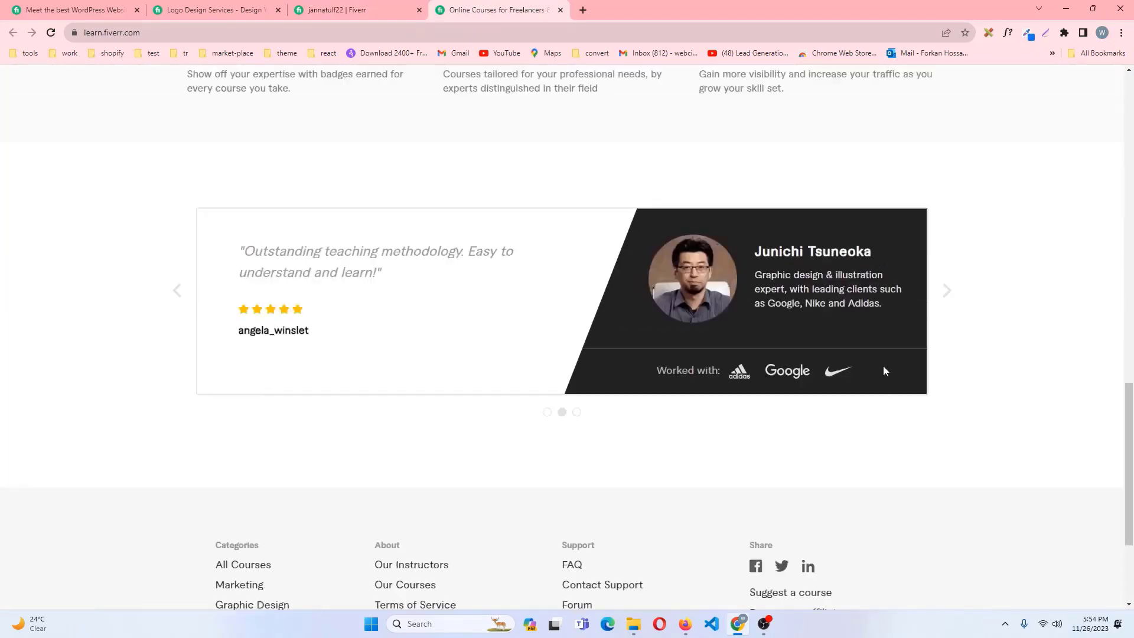
scroll(884, 370, up, 15)
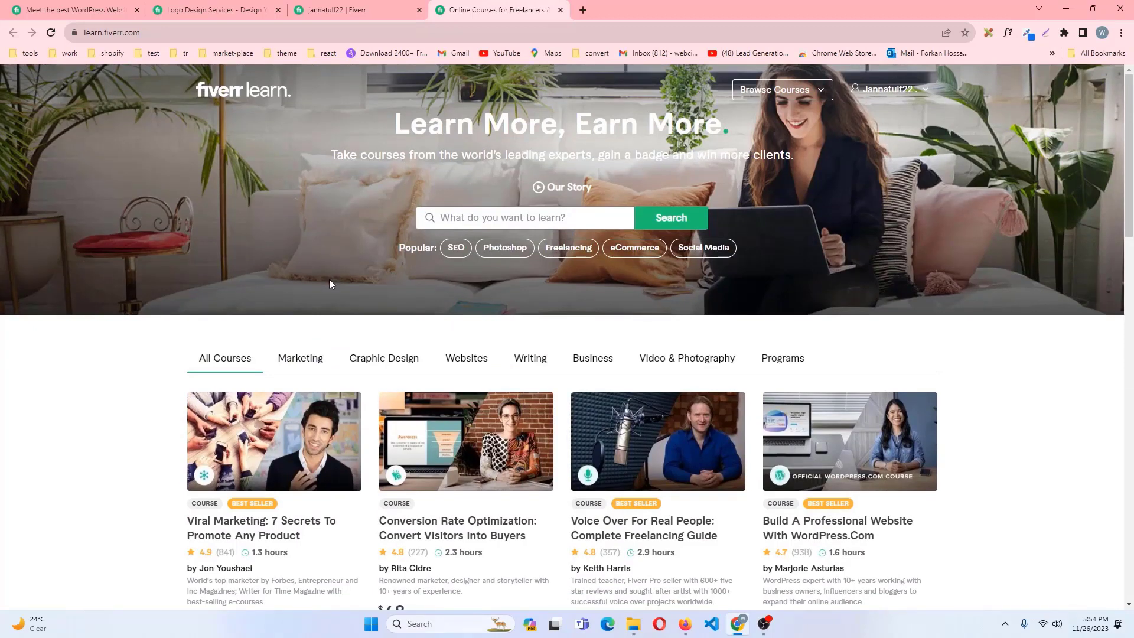
scroll(330, 283, down, 9)
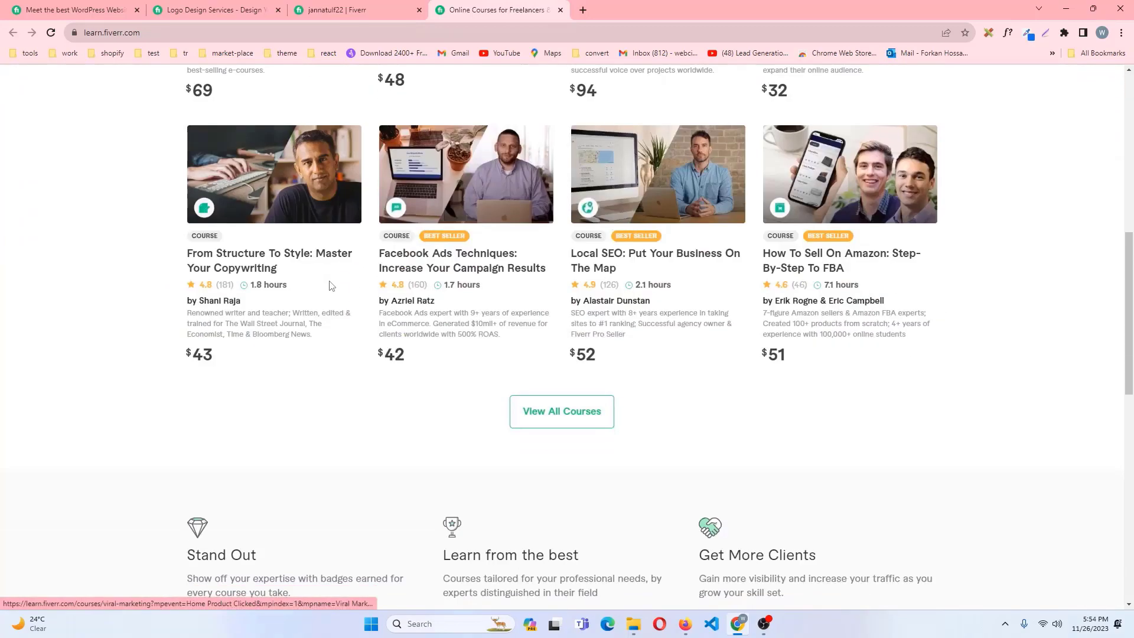
scroll(332, 285, down, 1)
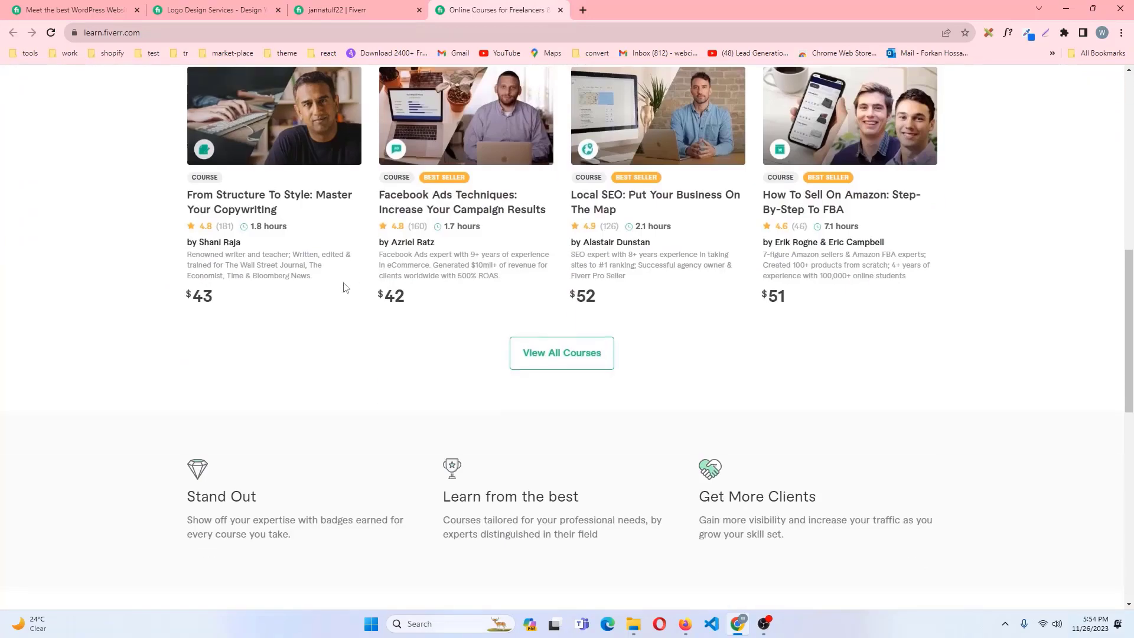
Open the complete Fiverr Learn course catalogue and browse the listed courses
click(539, 352)
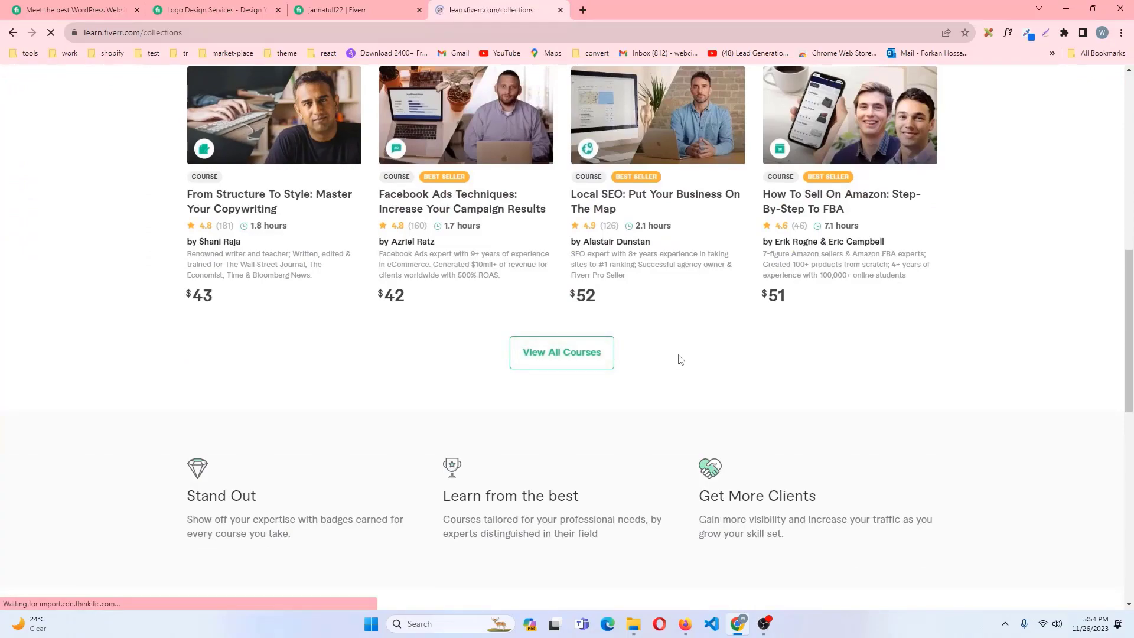
scroll(681, 360, down, 5)
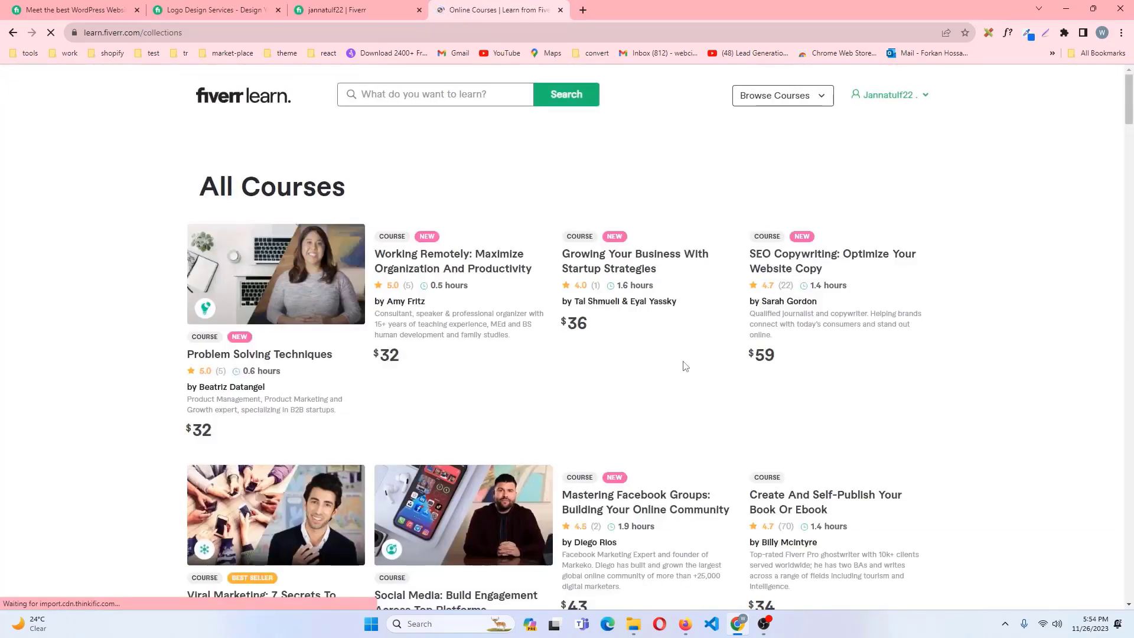
scroll(685, 366, down, 5)
scroll(686, 367, down, 8)
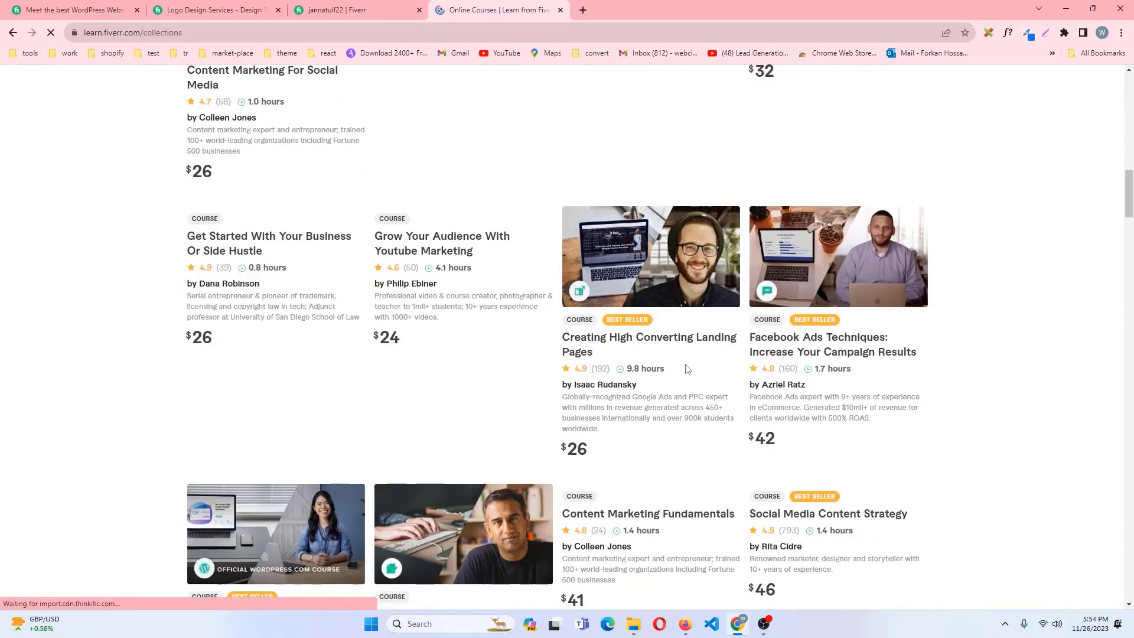
Return to the seller profile, open the description for editing, read through its text, and cancel without changes
click(352, 13)
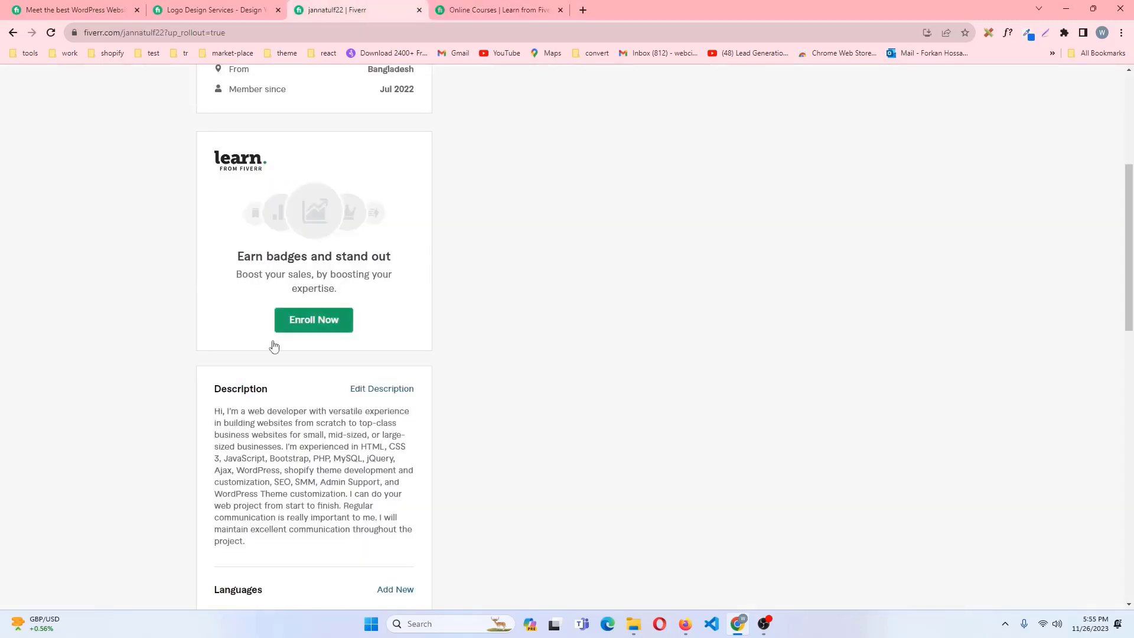
scroll(300, 289, down, 2)
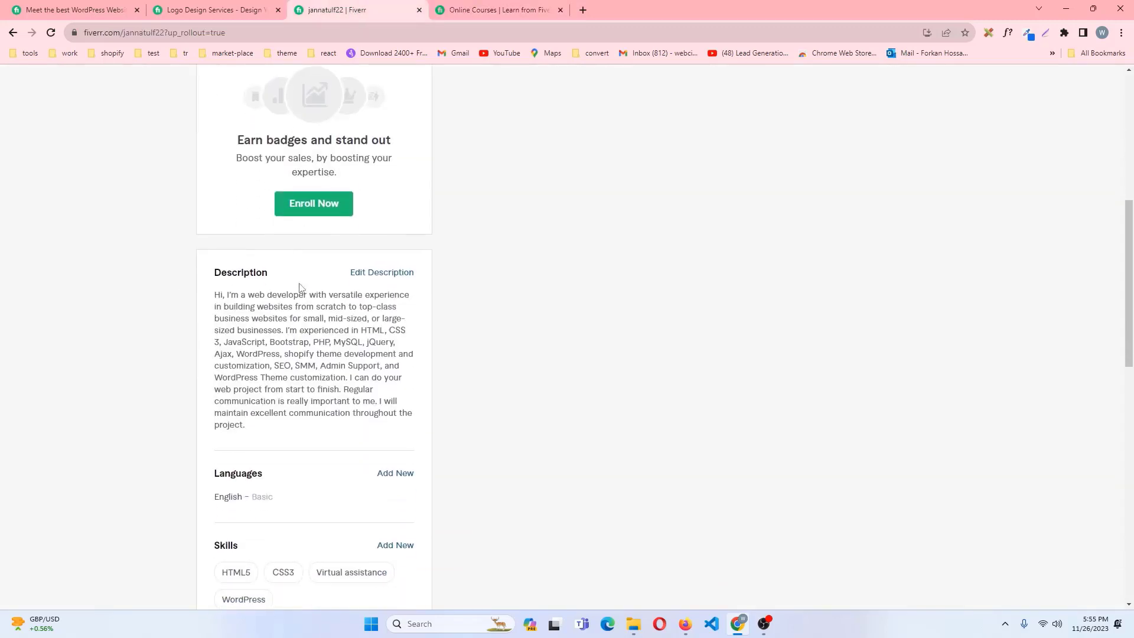
click(375, 273)
scroll(299, 333, down, 3)
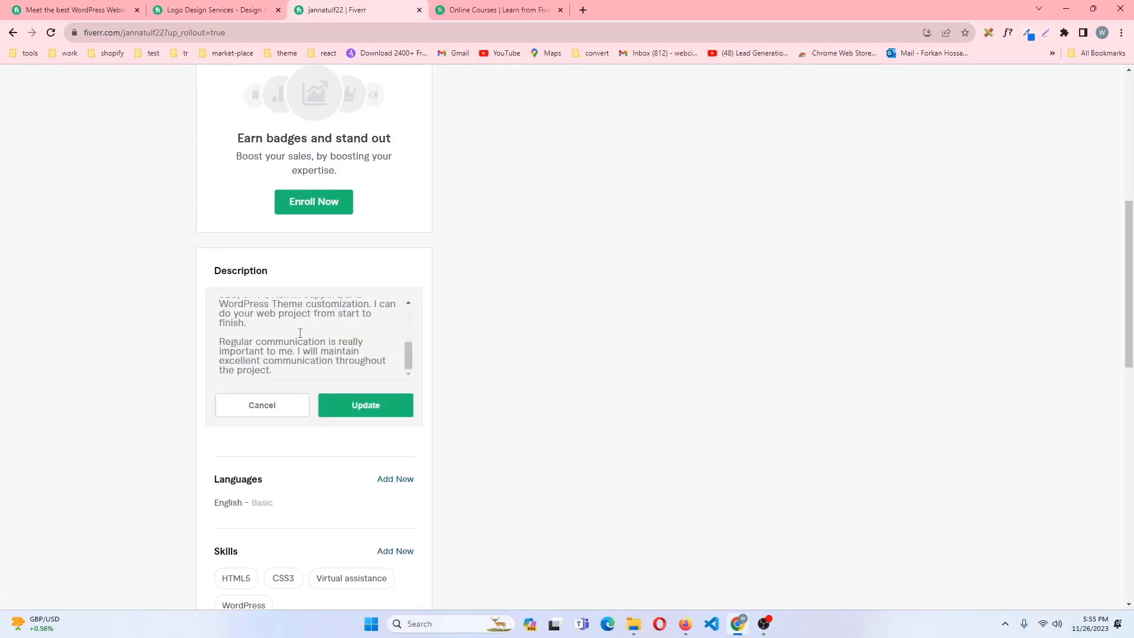
scroll(300, 333, up, 4)
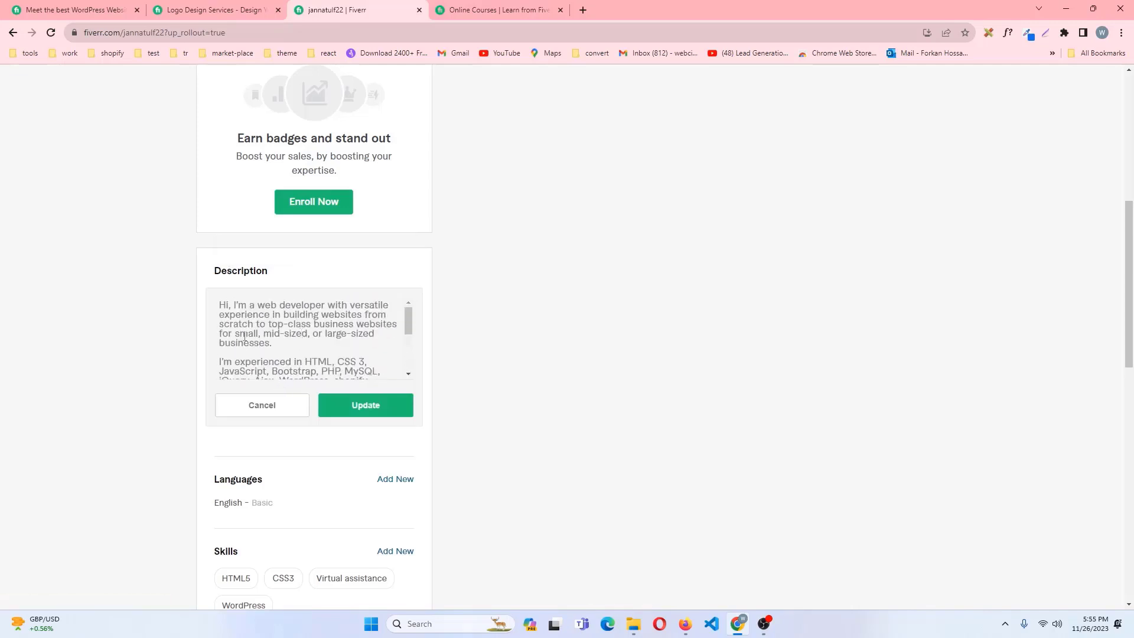
scroll(245, 336, down, 4)
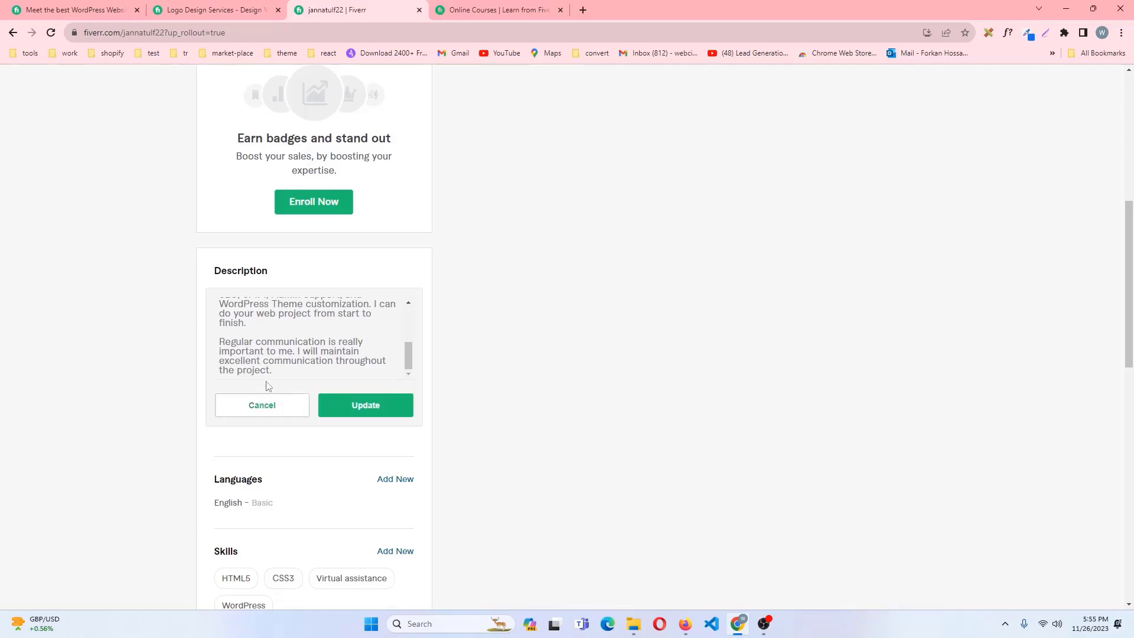
scroll(324, 355, up, 4)
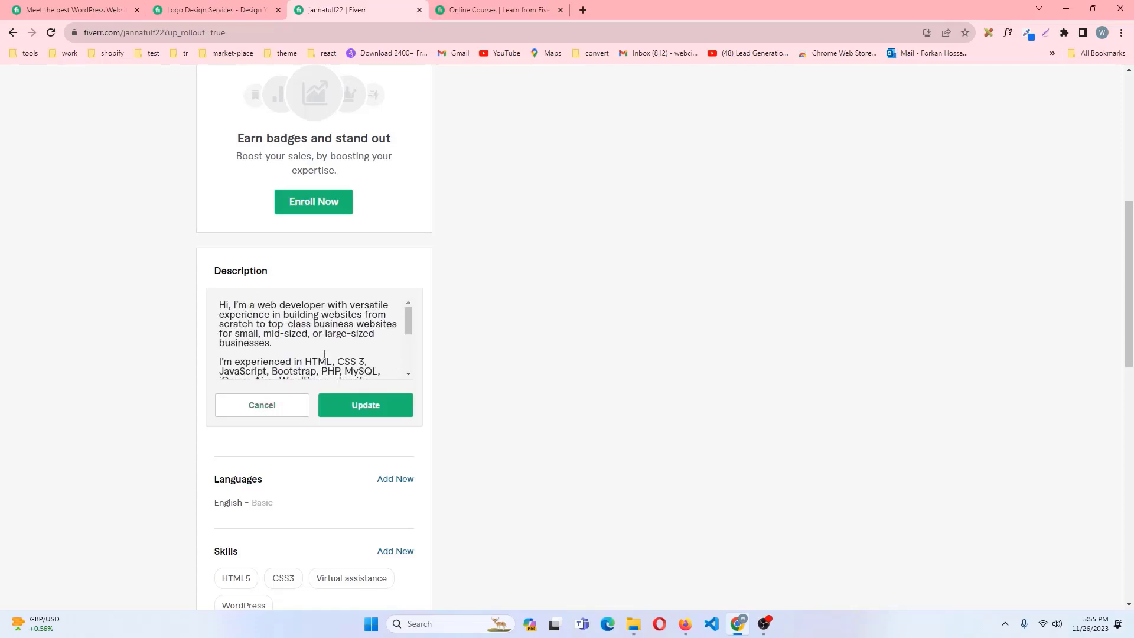
scroll(324, 354, down, 4)
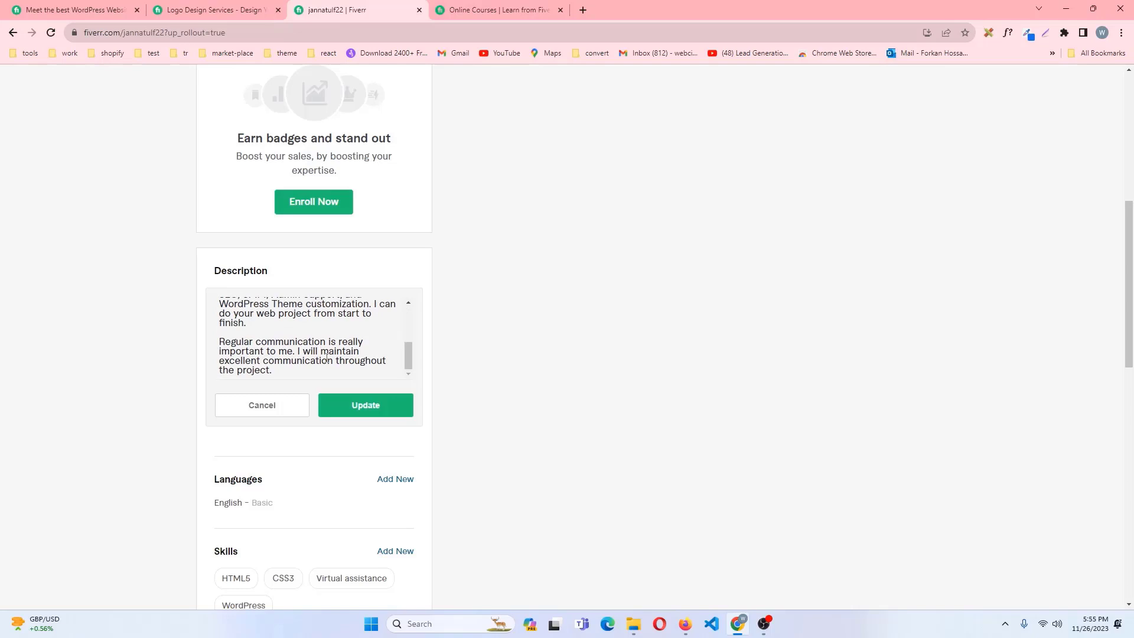
scroll(327, 358, up, 4)
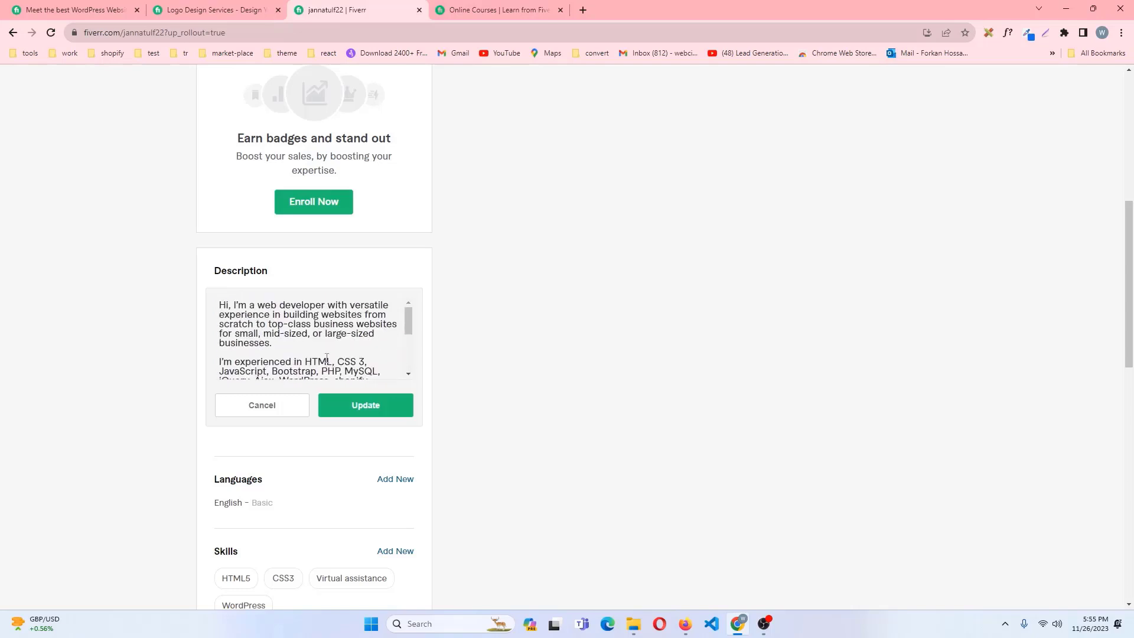
scroll(328, 356, down, 4)
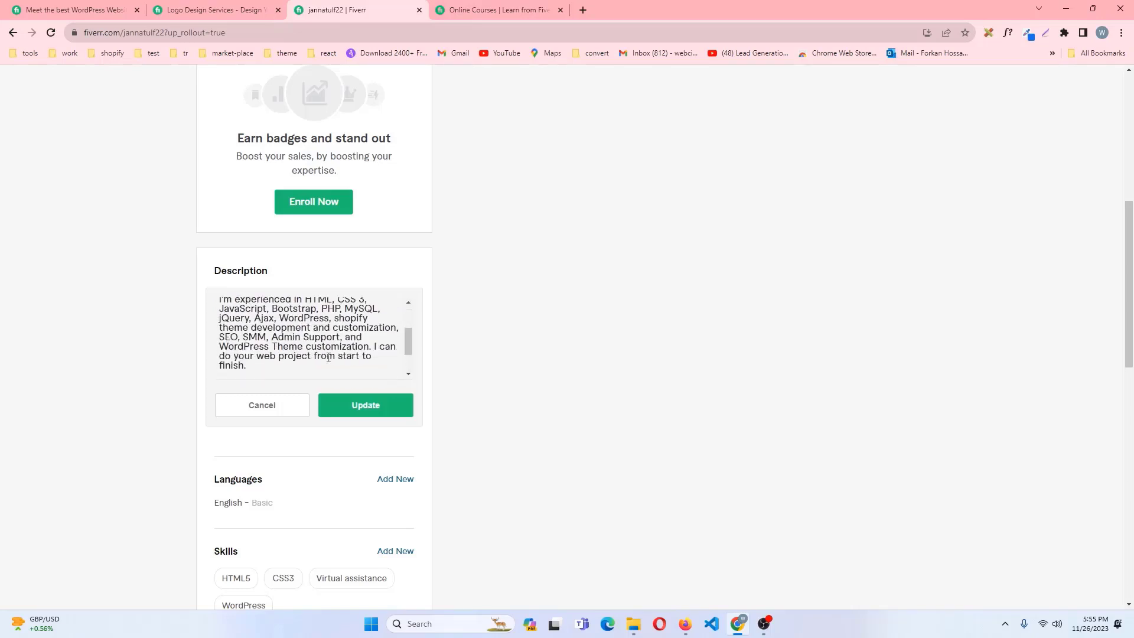
click(263, 407)
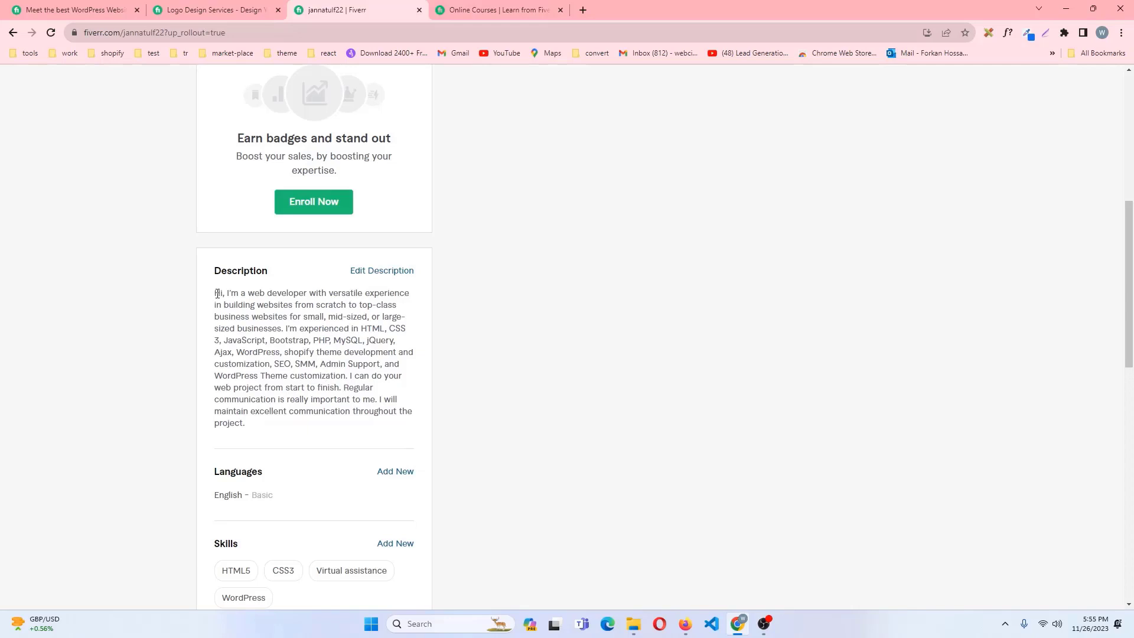
Examine the full profile description text and the sections around it on the seller profile
drag(216, 294, 248, 422)
click(248, 423)
scroll(285, 396, down, 2)
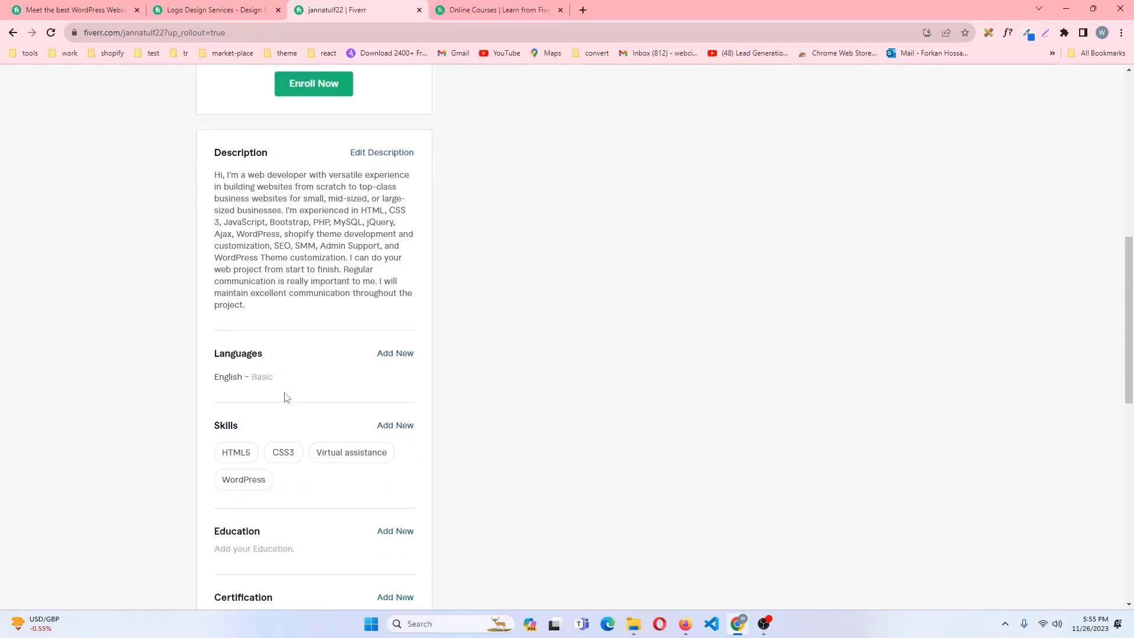
scroll(285, 397, up, 3)
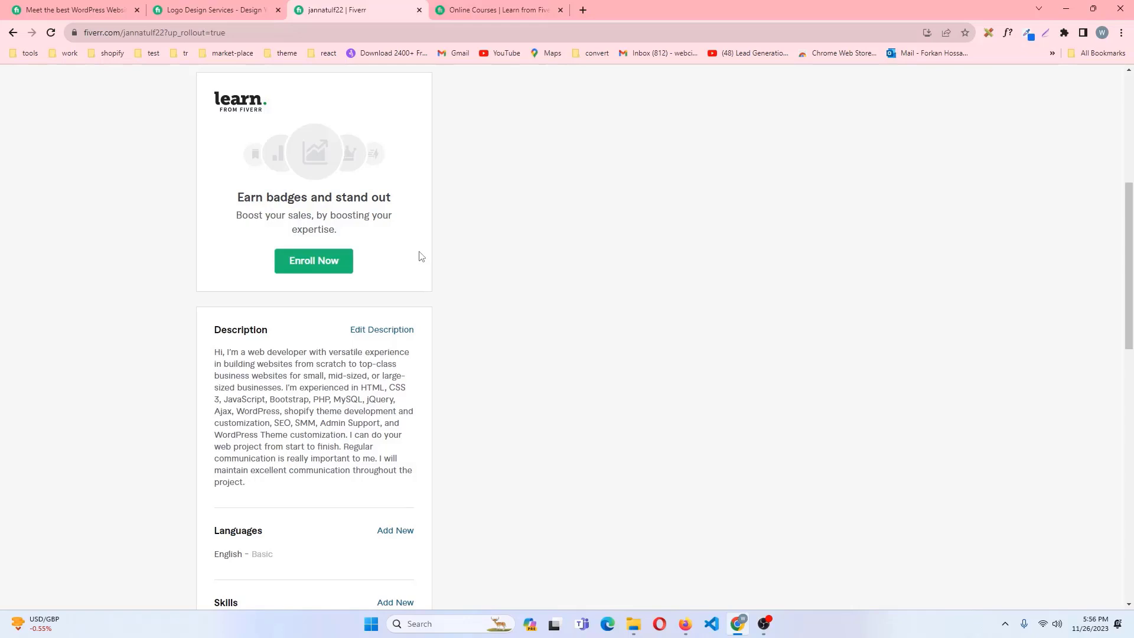
scroll(421, 256, down, 2)
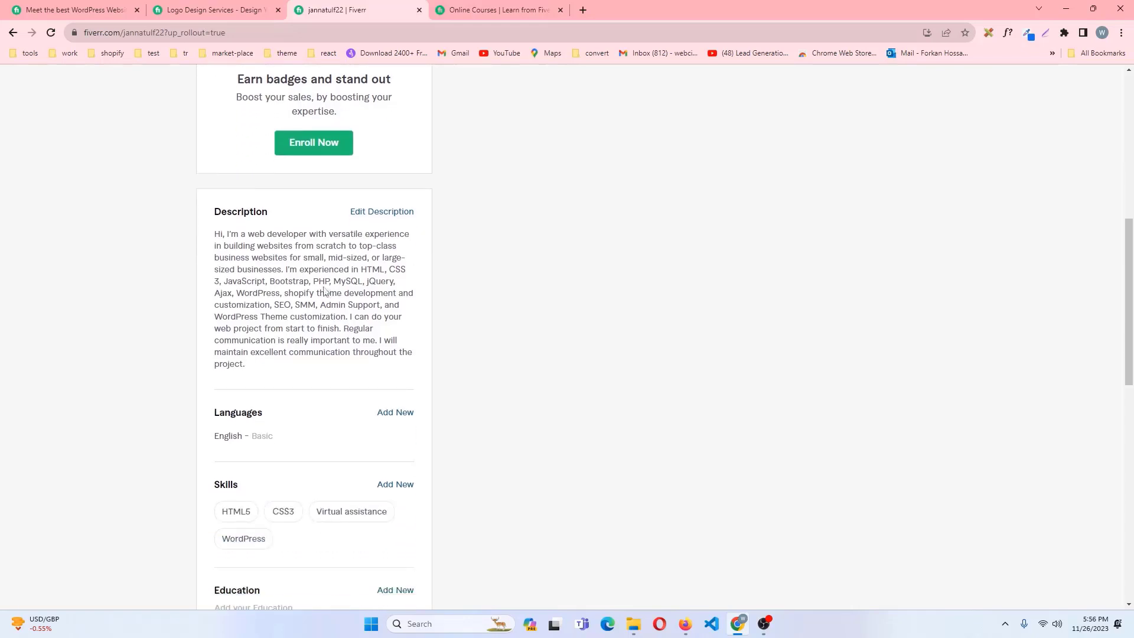
scroll(562, 307, up, 5)
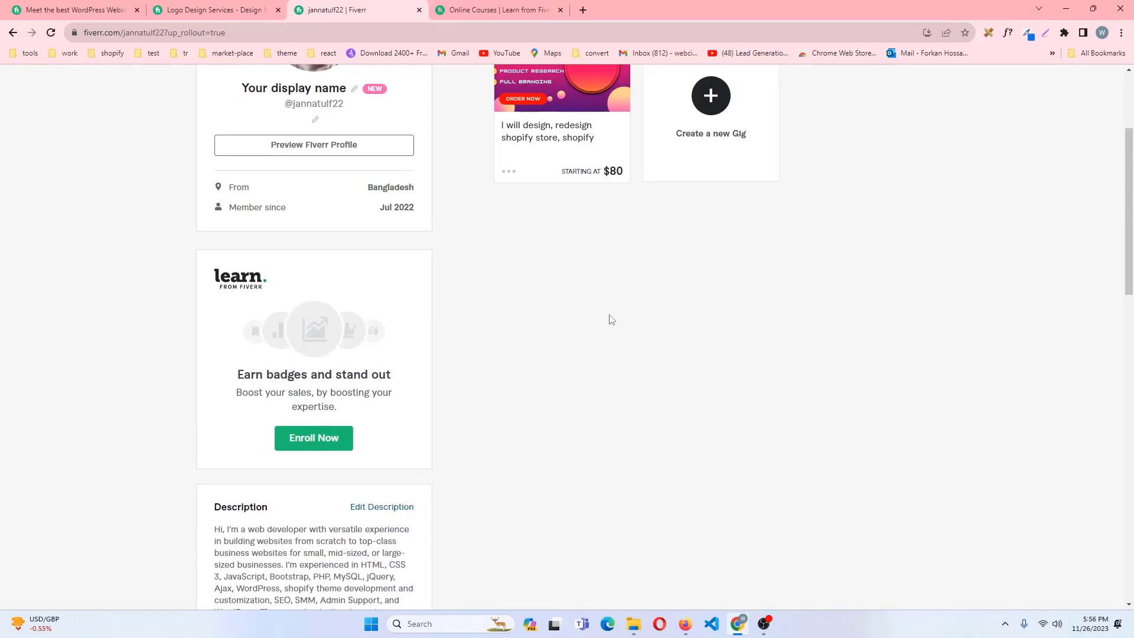
Open the form for adding a language, check its language and level fields, and cancel it
scroll(611, 320, down, 4)
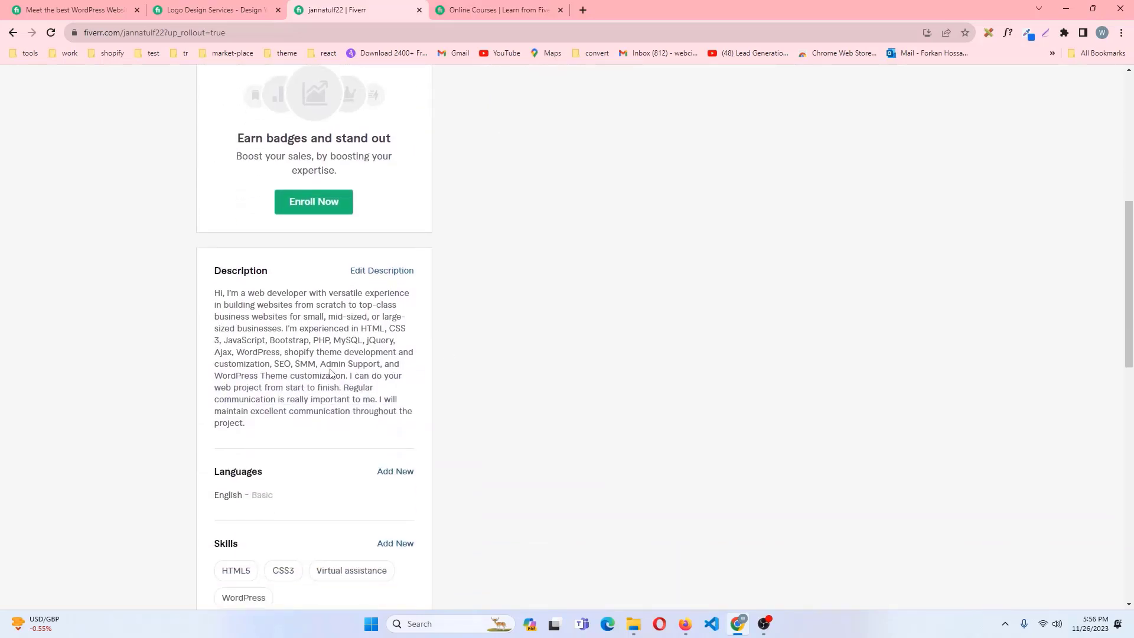
scroll(356, 351, down, 2)
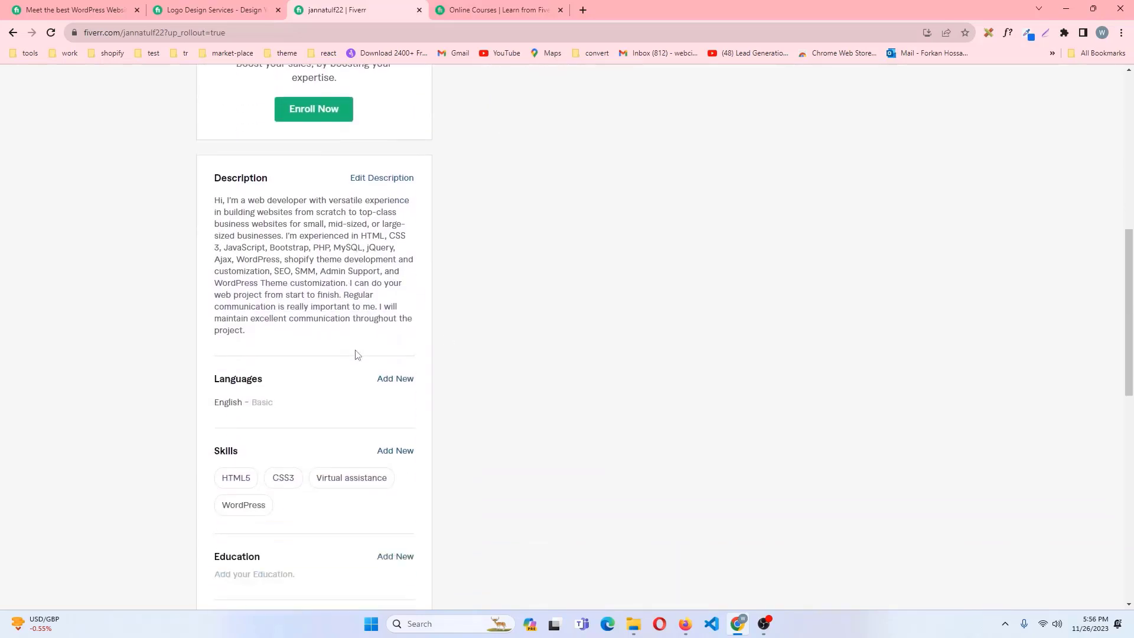
click(392, 357)
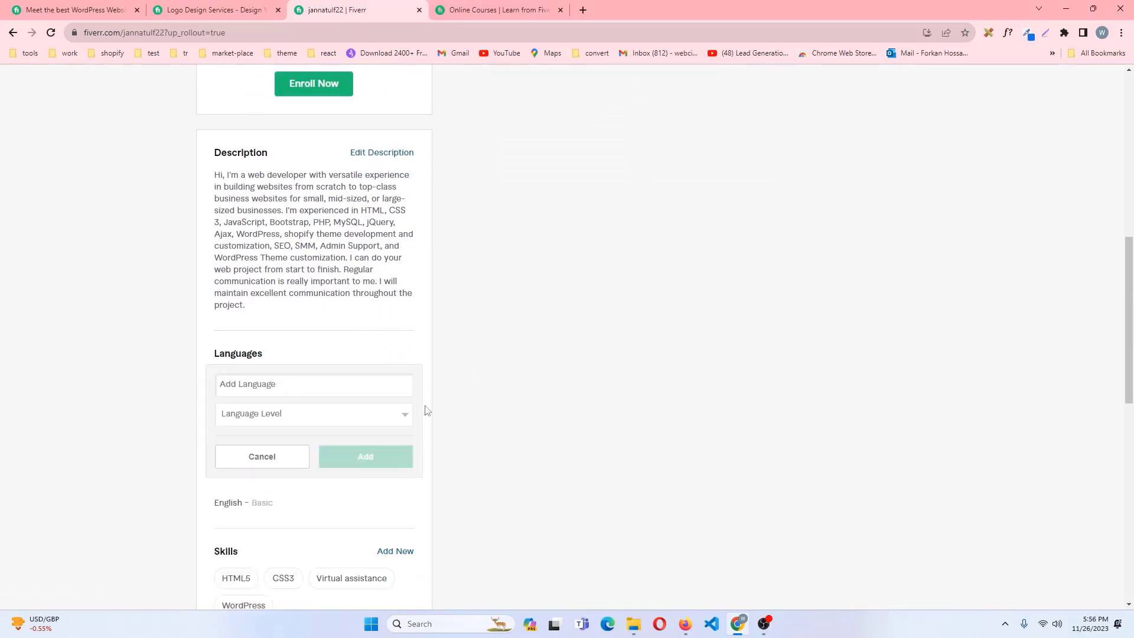
click(243, 455)
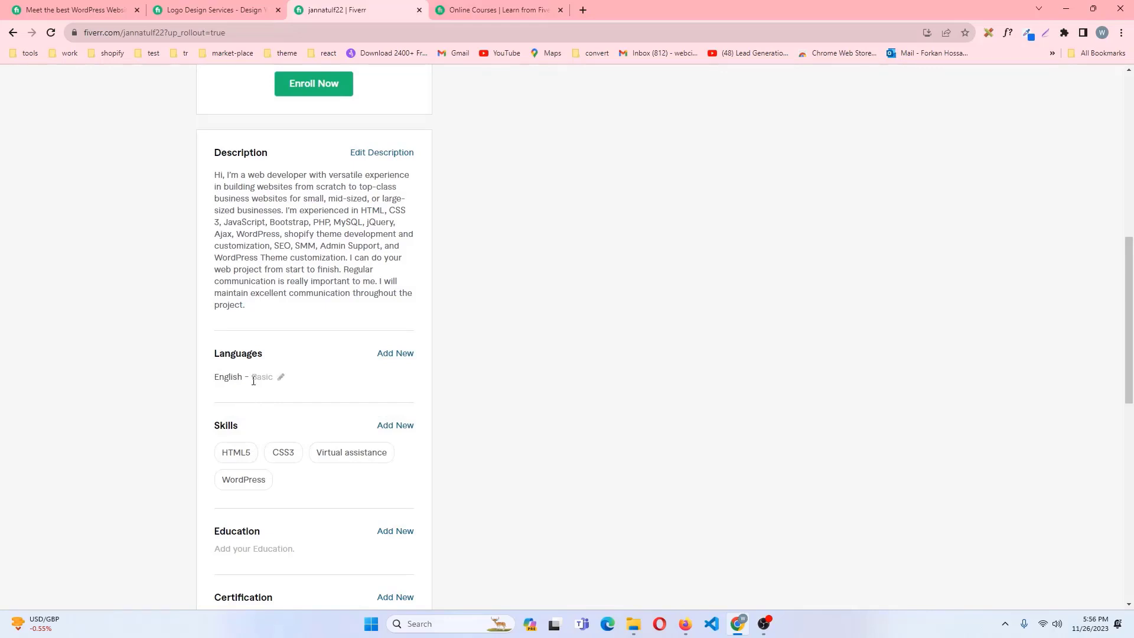
Change the English language level to Fluent and save the update
click(280, 377)
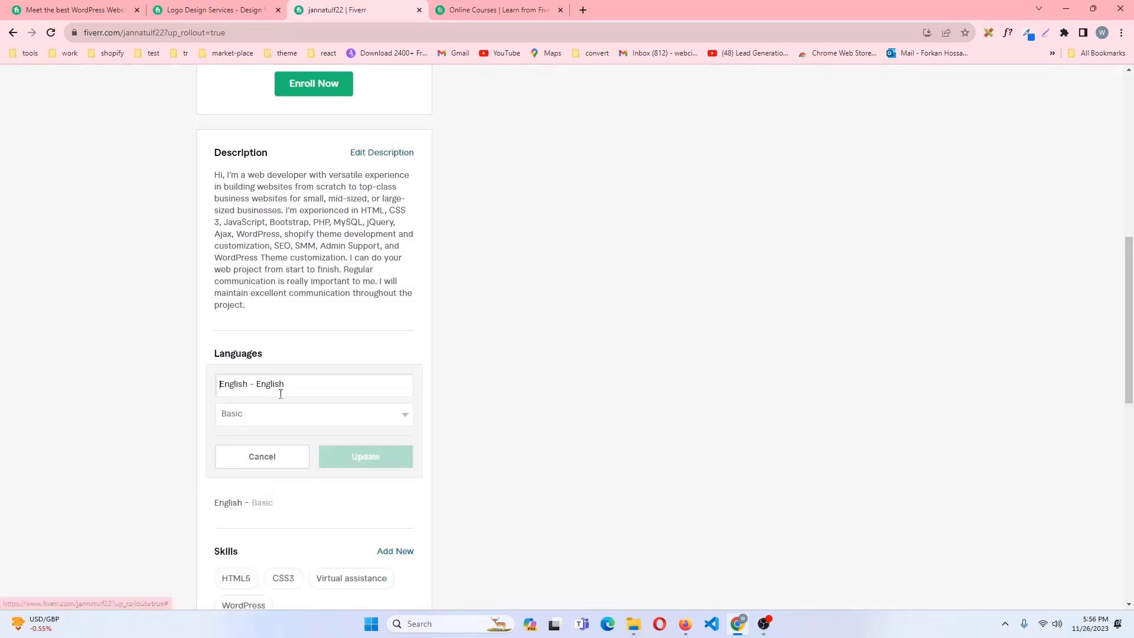
click(316, 417)
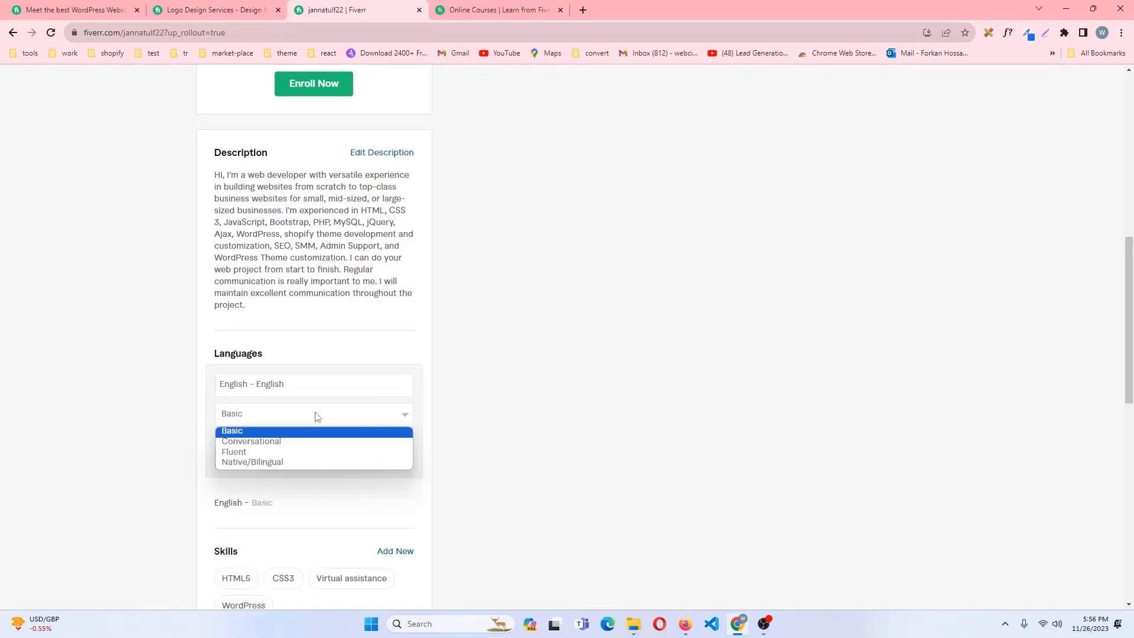
click(251, 458)
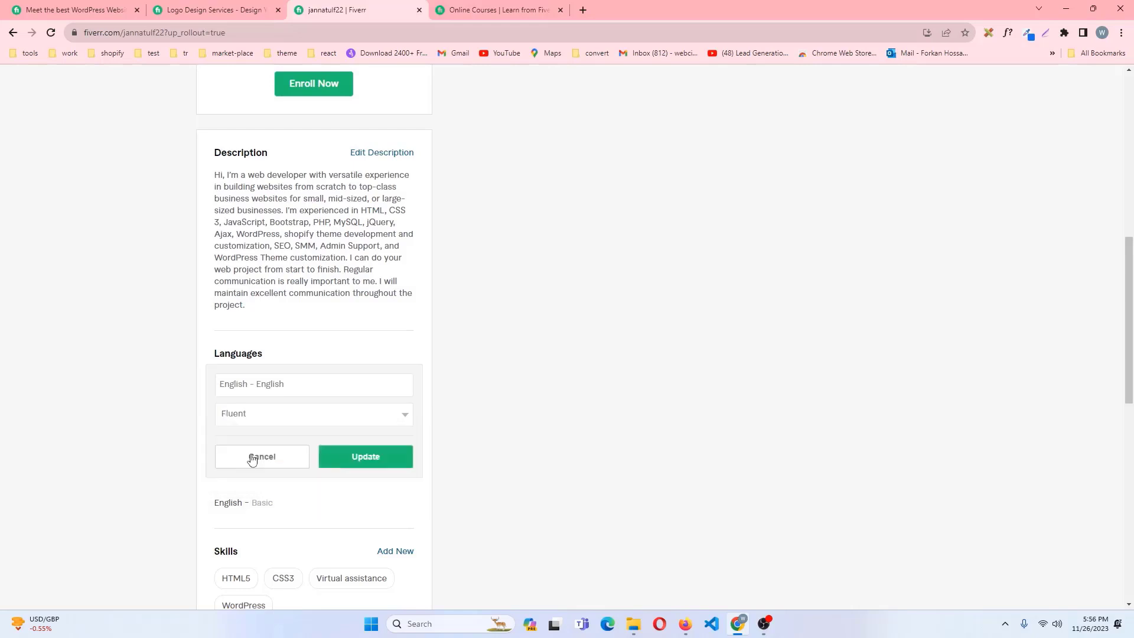
click(346, 456)
click(399, 355)
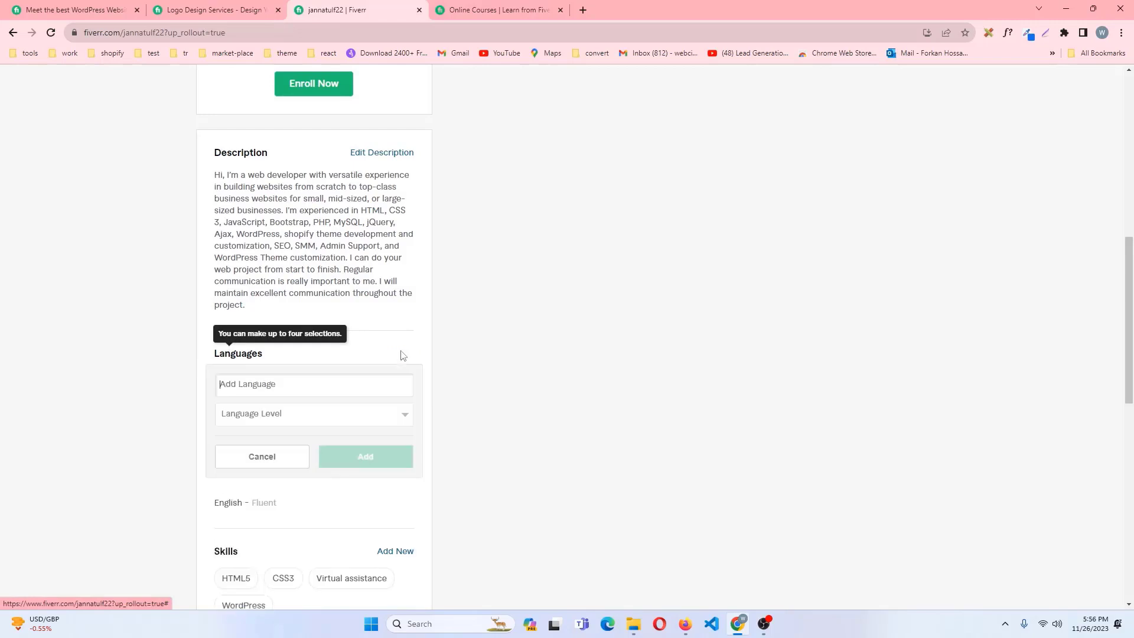
click(312, 421)
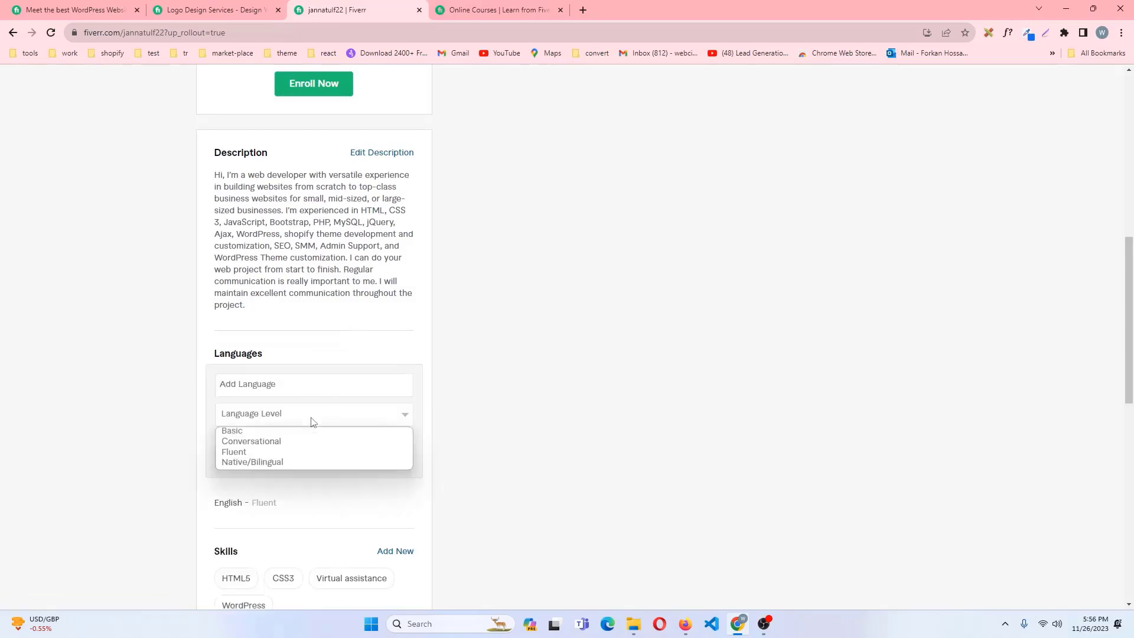
click(274, 390)
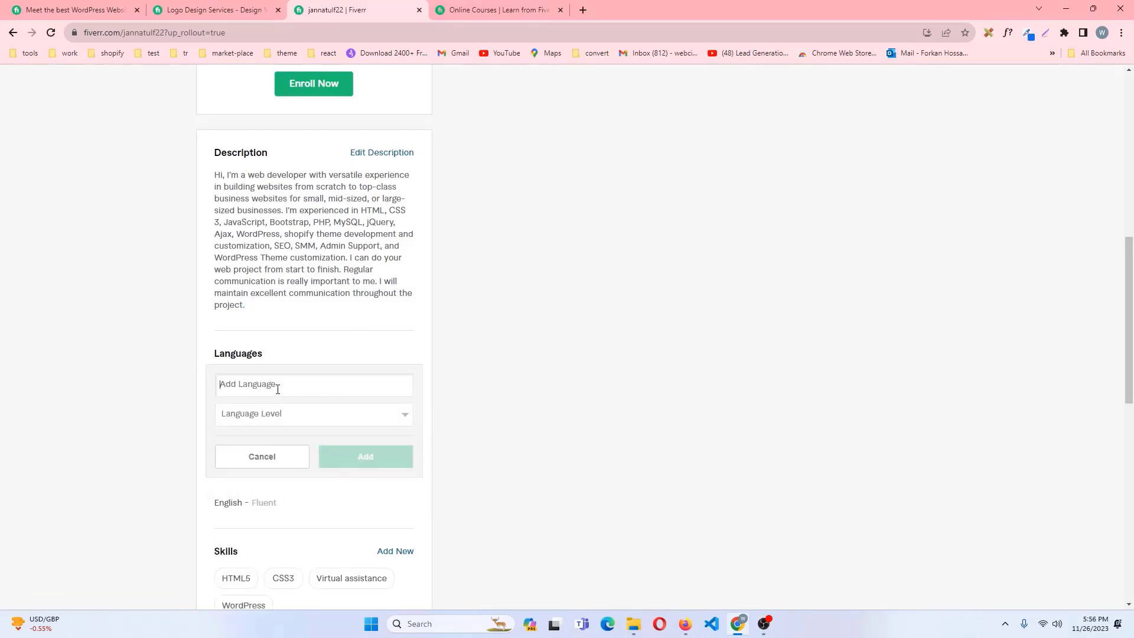
click(251, 457)
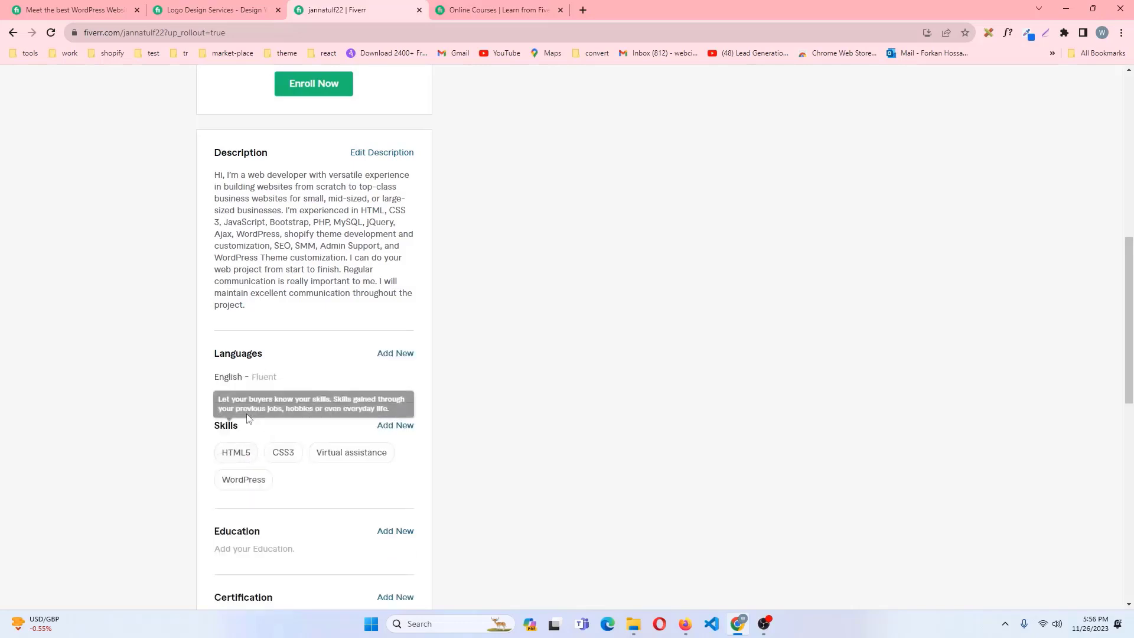
Add Bengali to the profile languages with the level Native/Bilingual
click(393, 354)
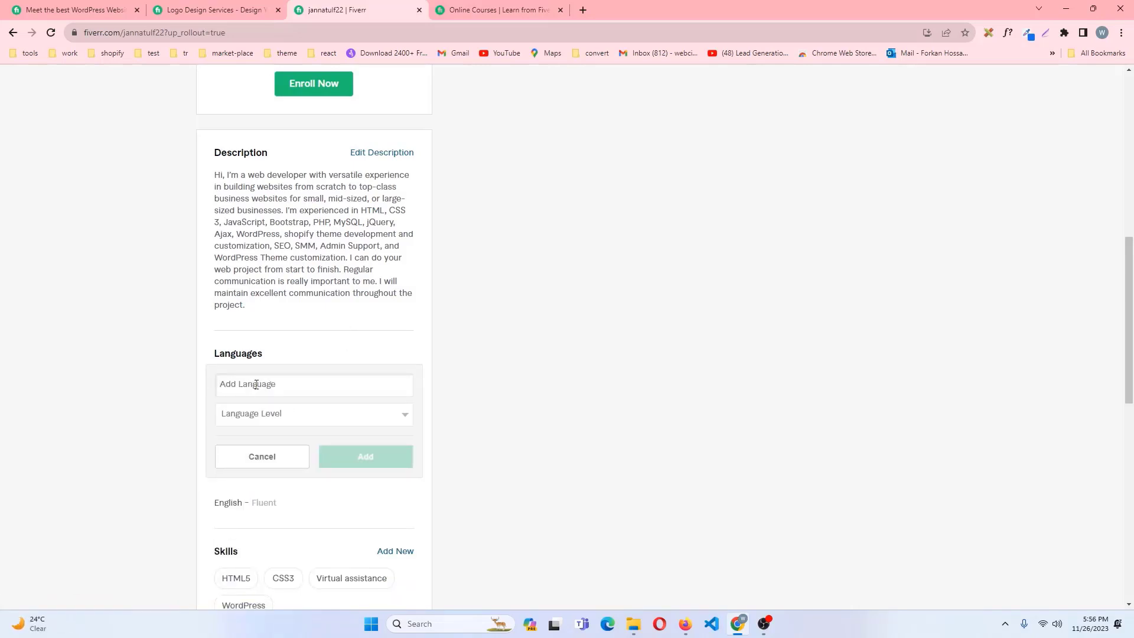
text(B)
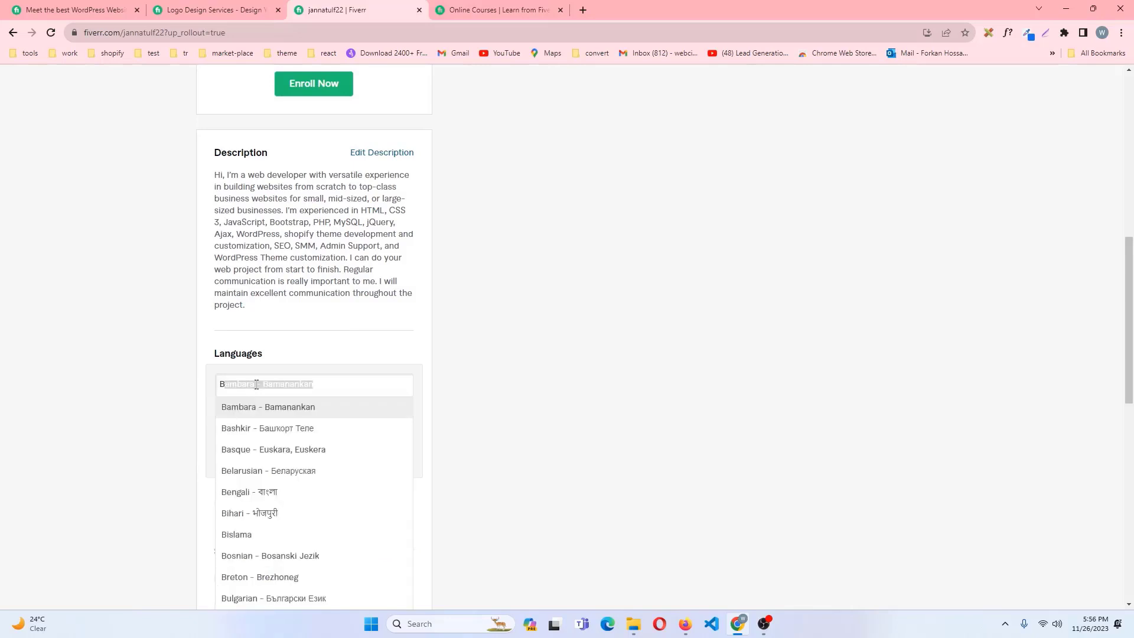
text(a)
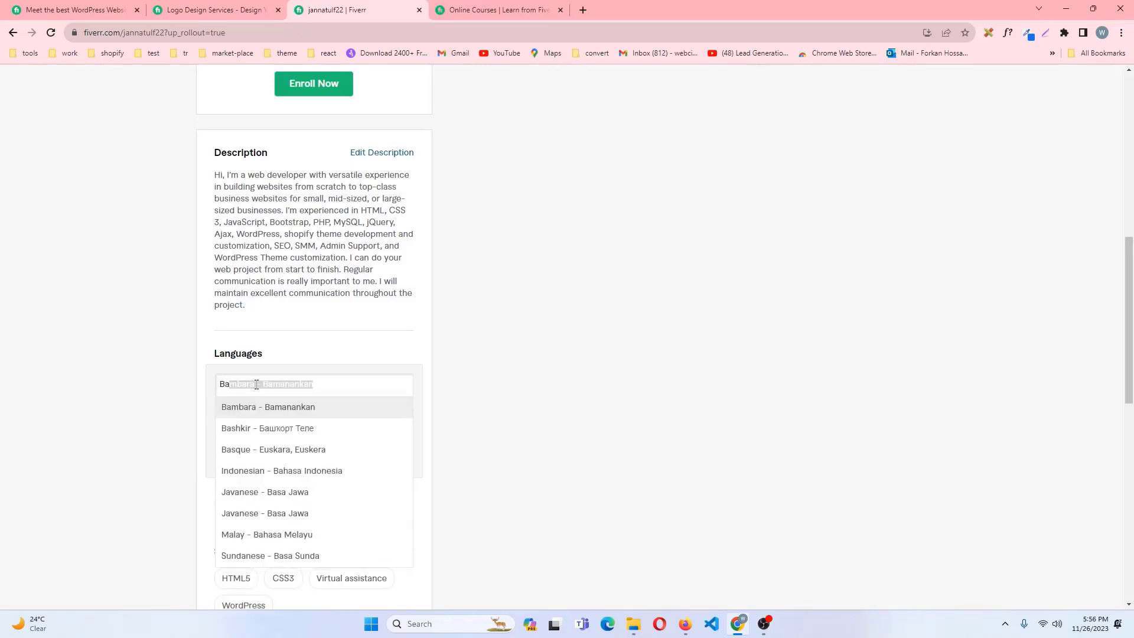
key(BackSpace)
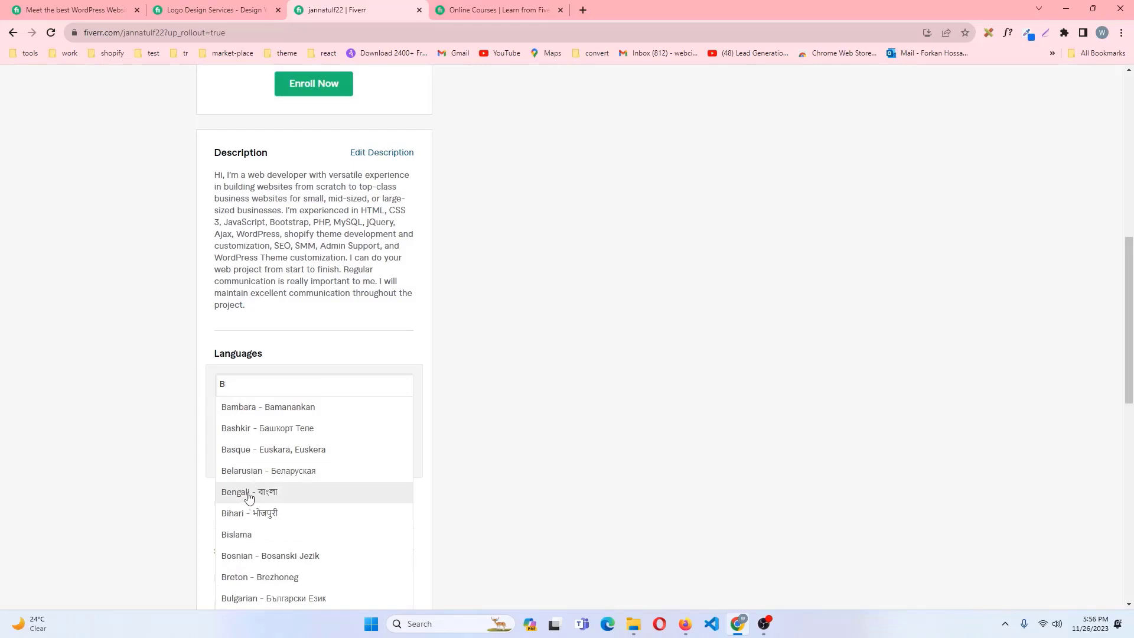
click(250, 491)
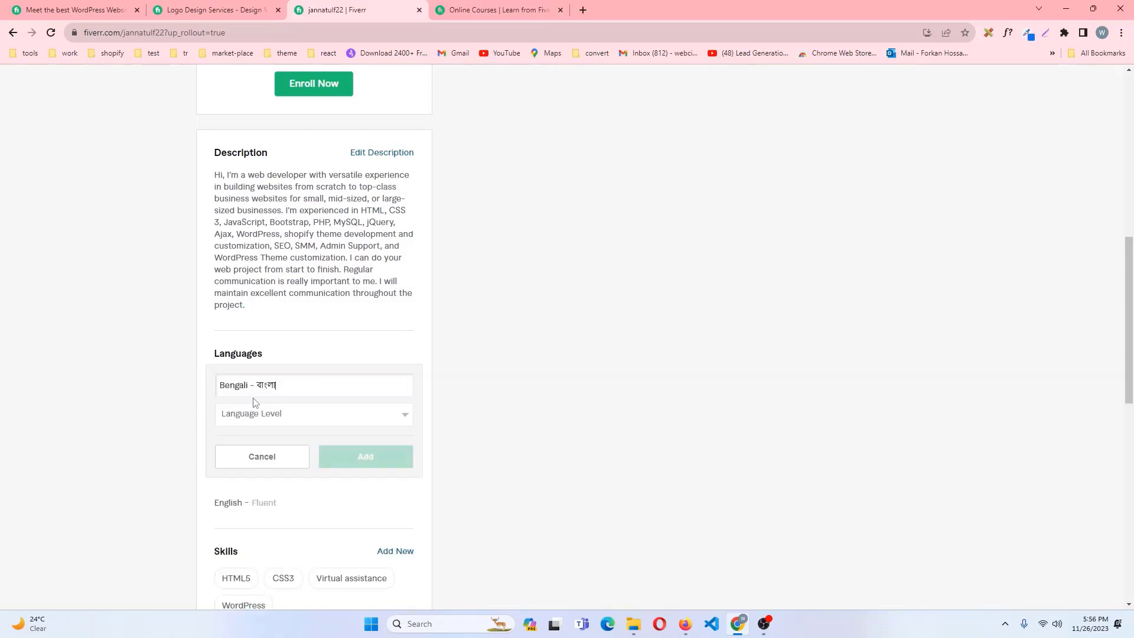
click(304, 417)
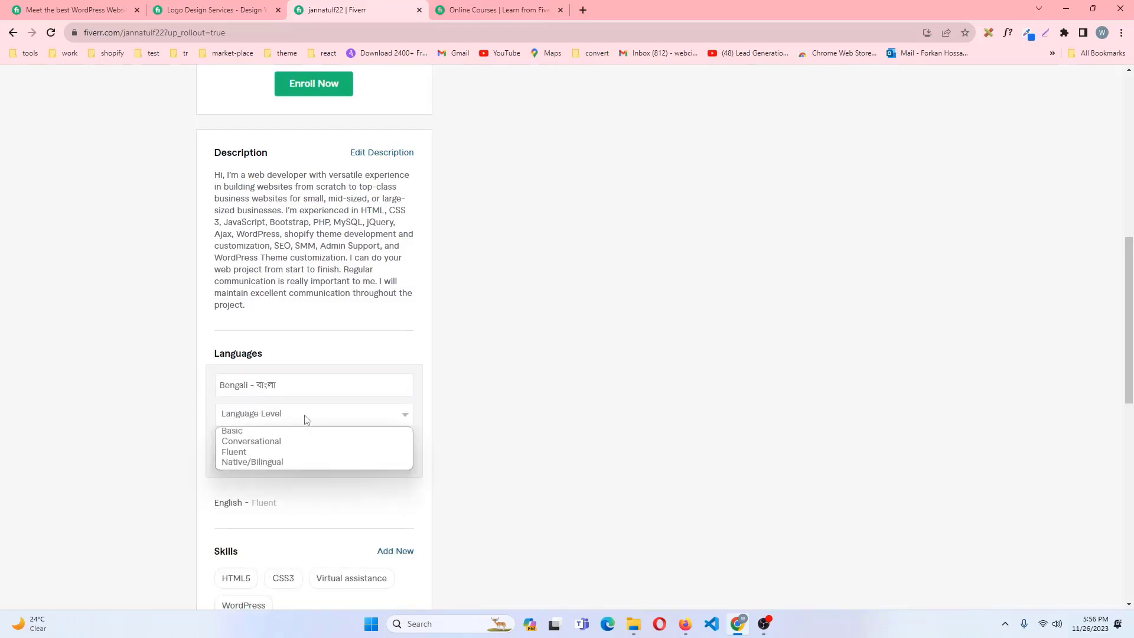
click(280, 463)
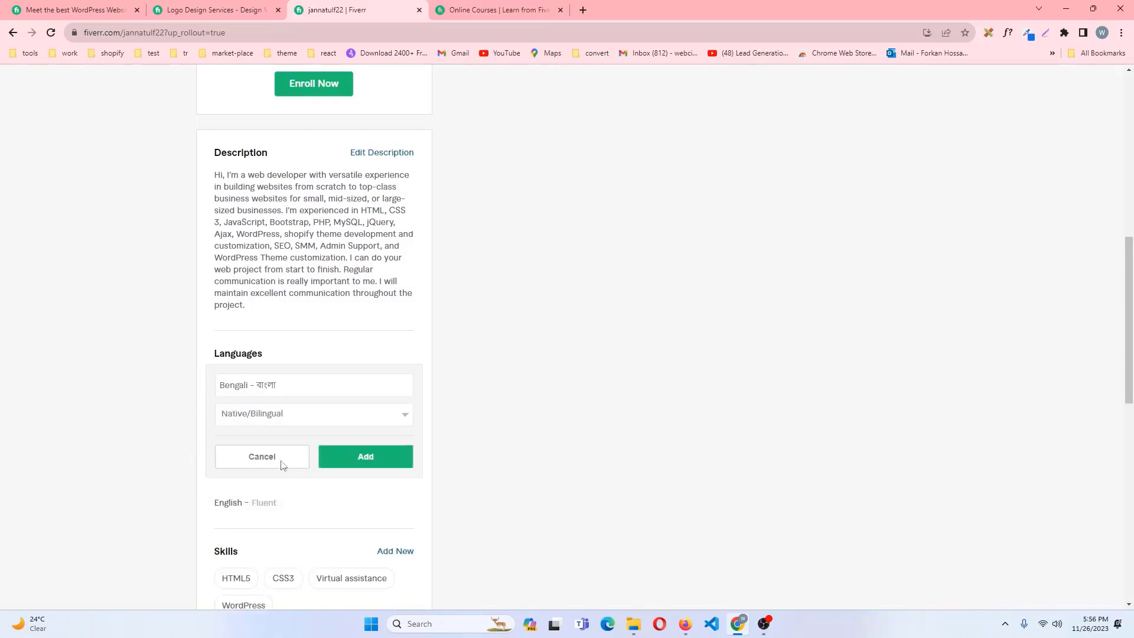
click(378, 456)
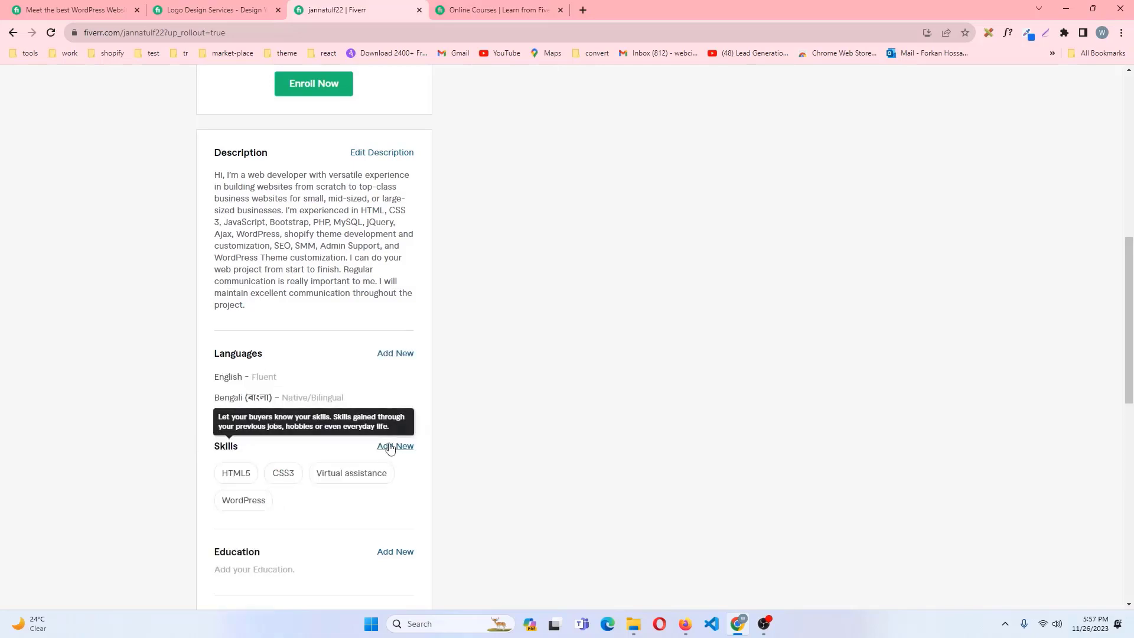
click(396, 354)
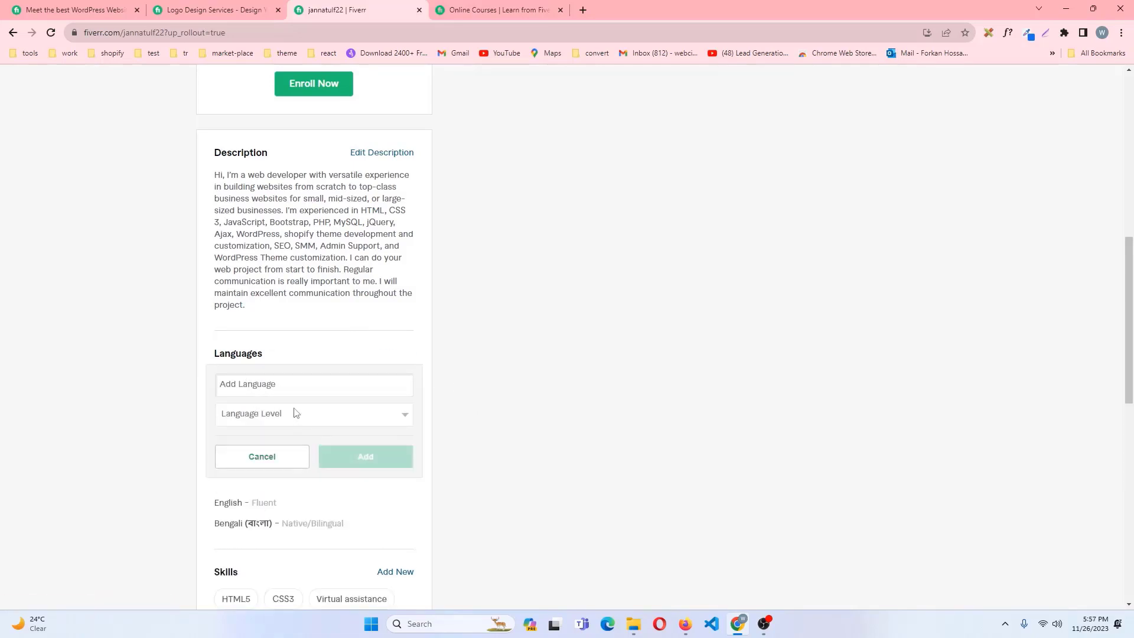
click(269, 462)
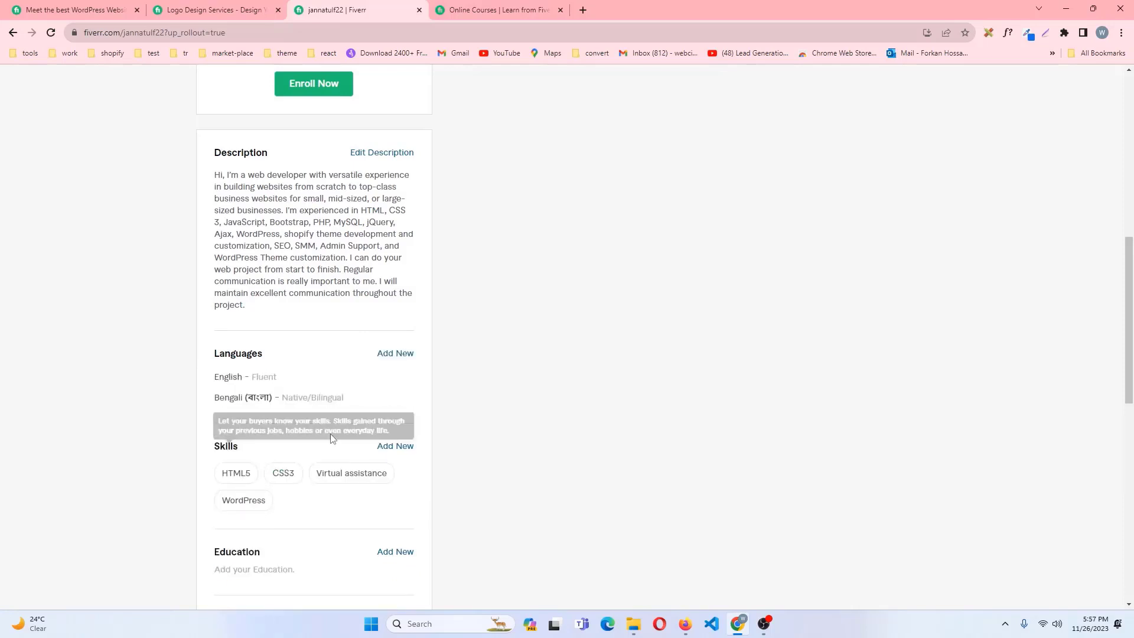
Add the skill Data entry to the profile with the experience level Expert
click(395, 446)
scroll(339, 431, down, 2)
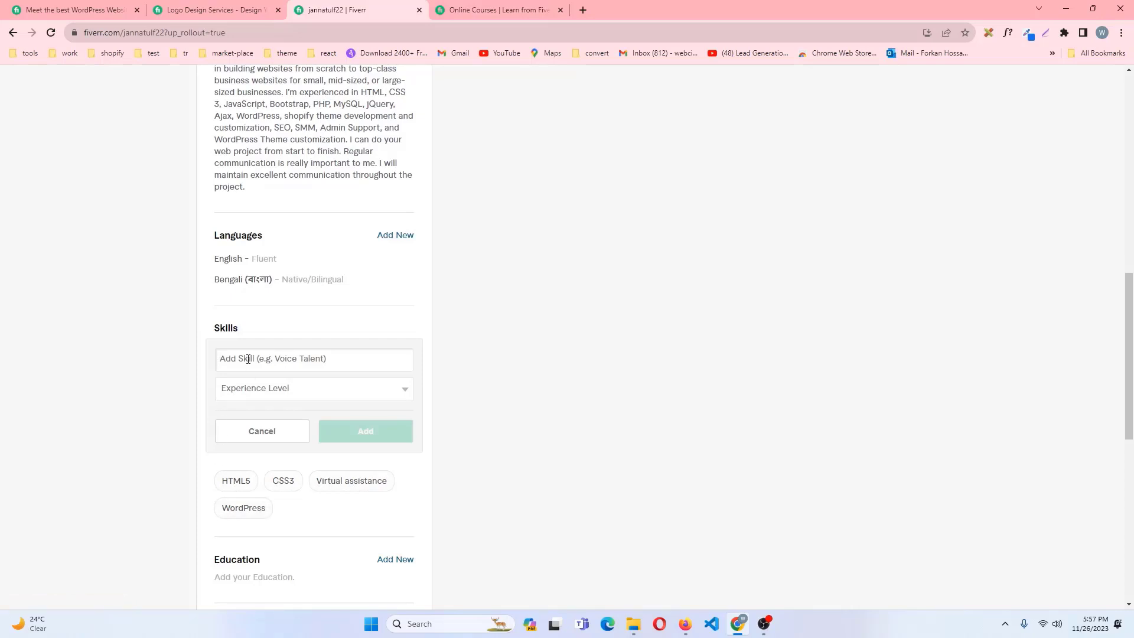
text(Data)
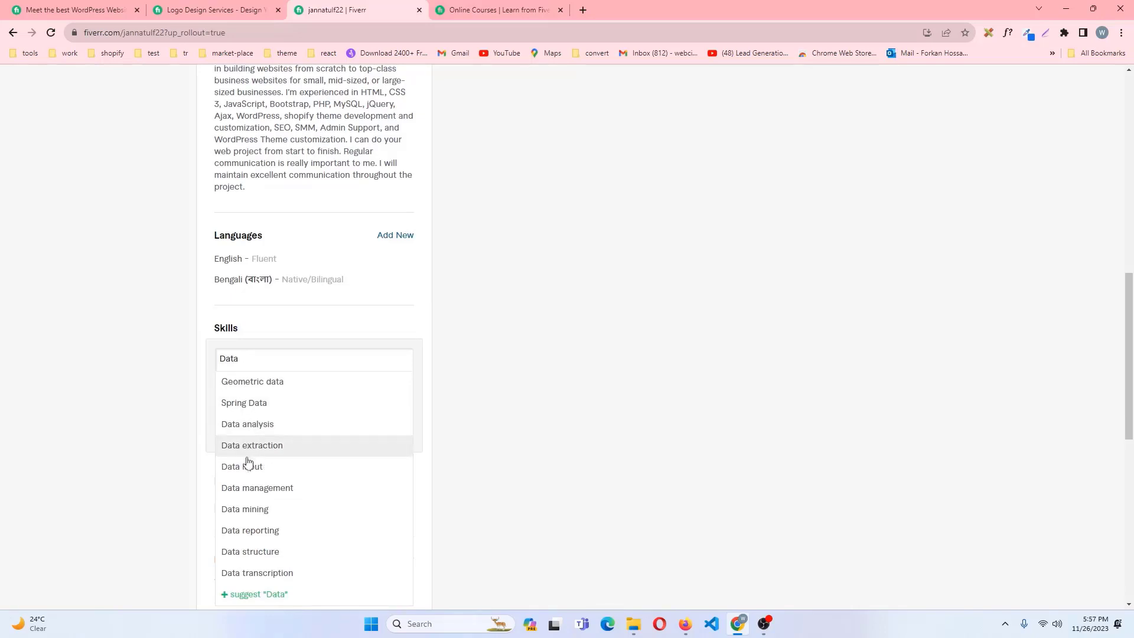
text( entry)
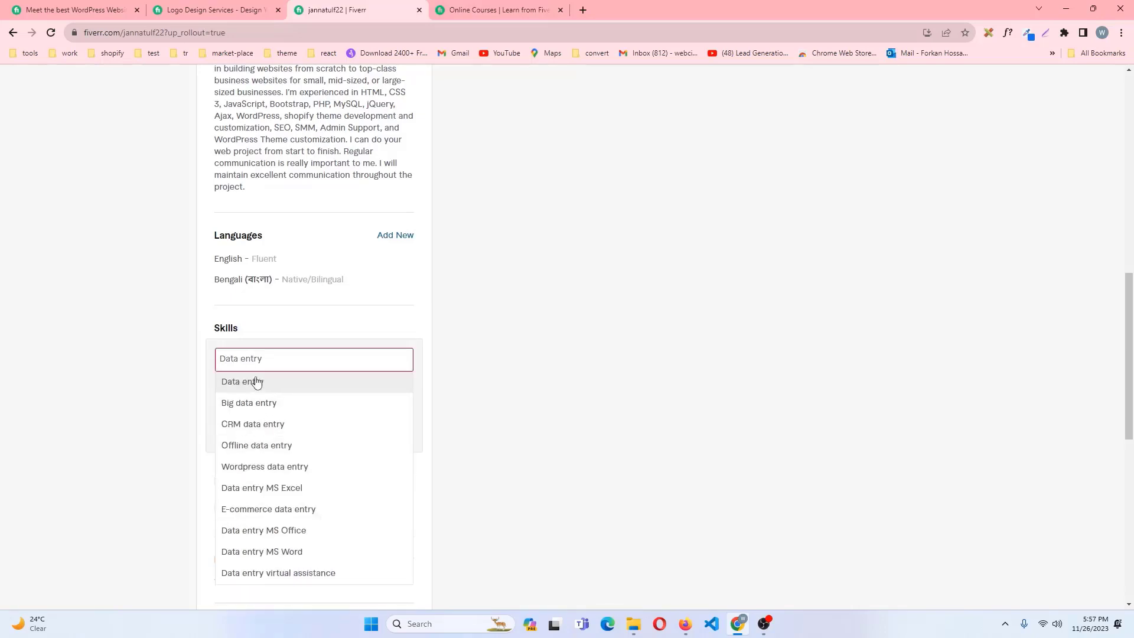
click(258, 382)
click(269, 389)
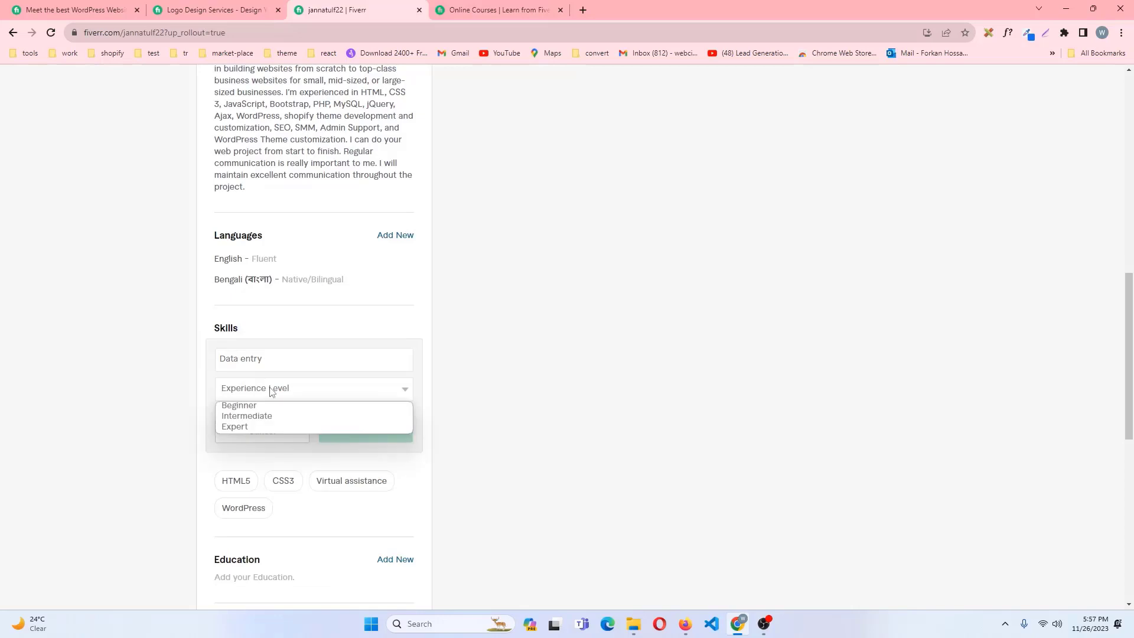
click(248, 426)
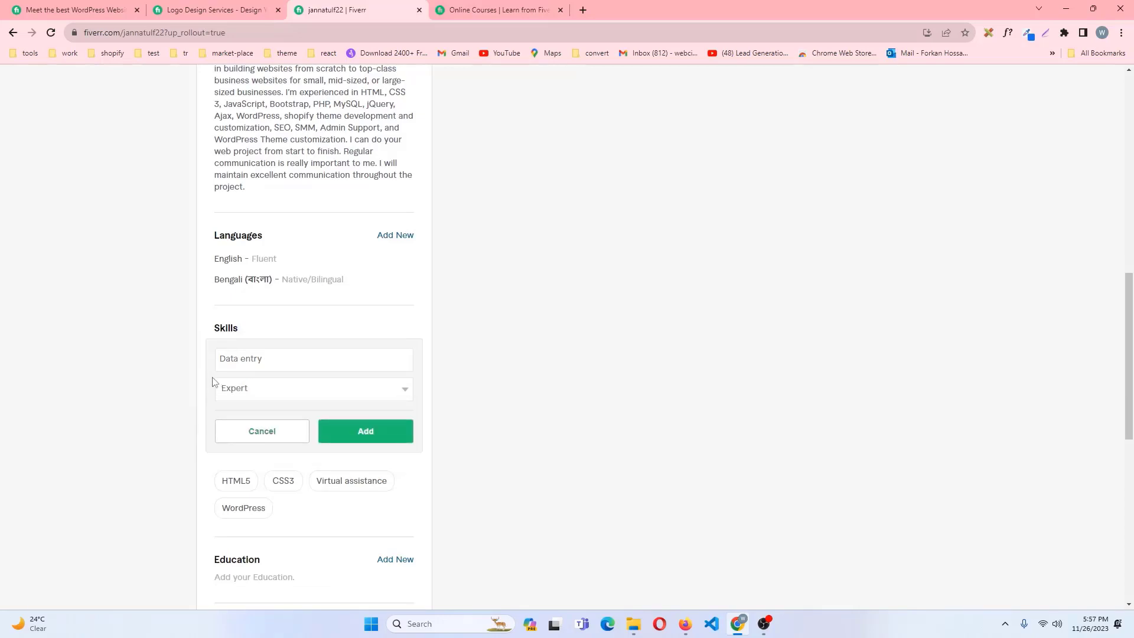
click(366, 429)
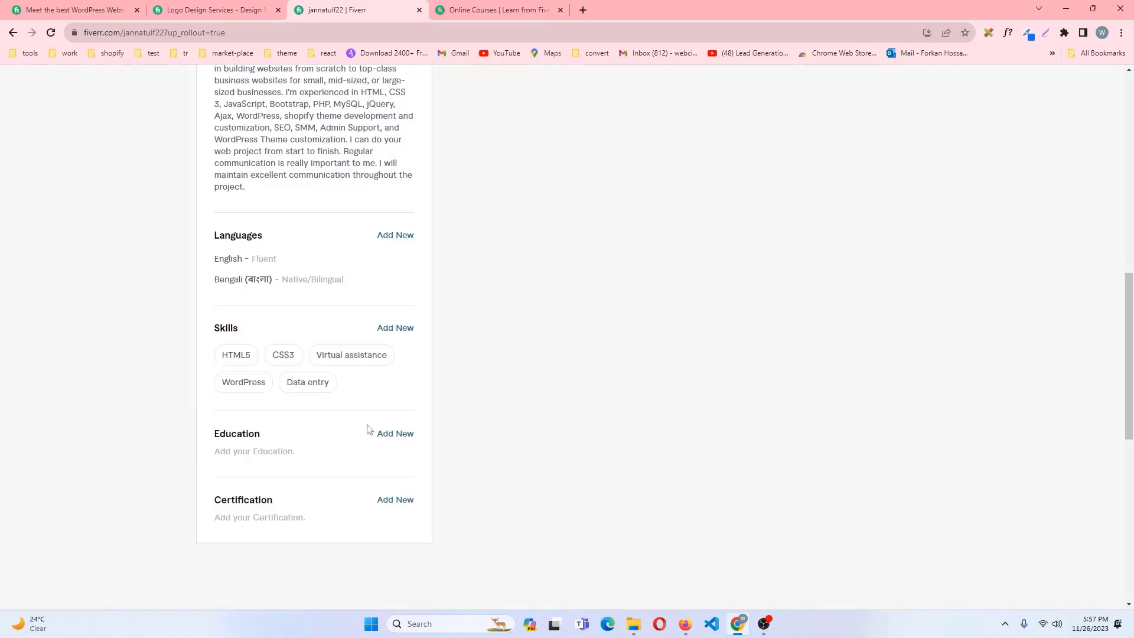
Start another skill entry, choosing Graphic design as the skill and Expert as its experience level
click(393, 328)
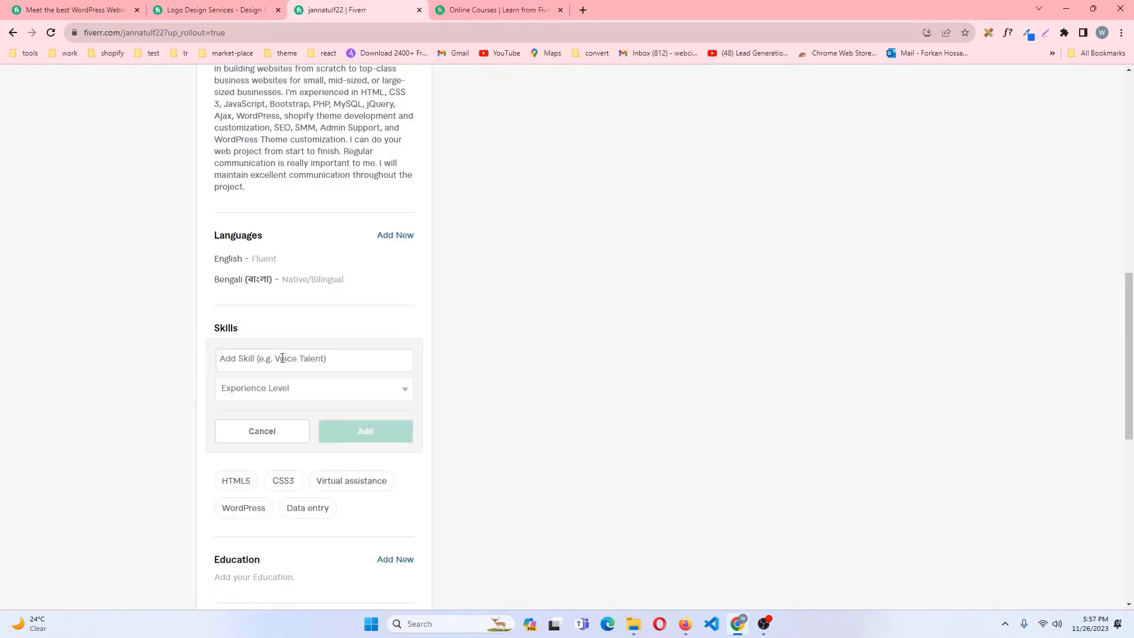
text(G)
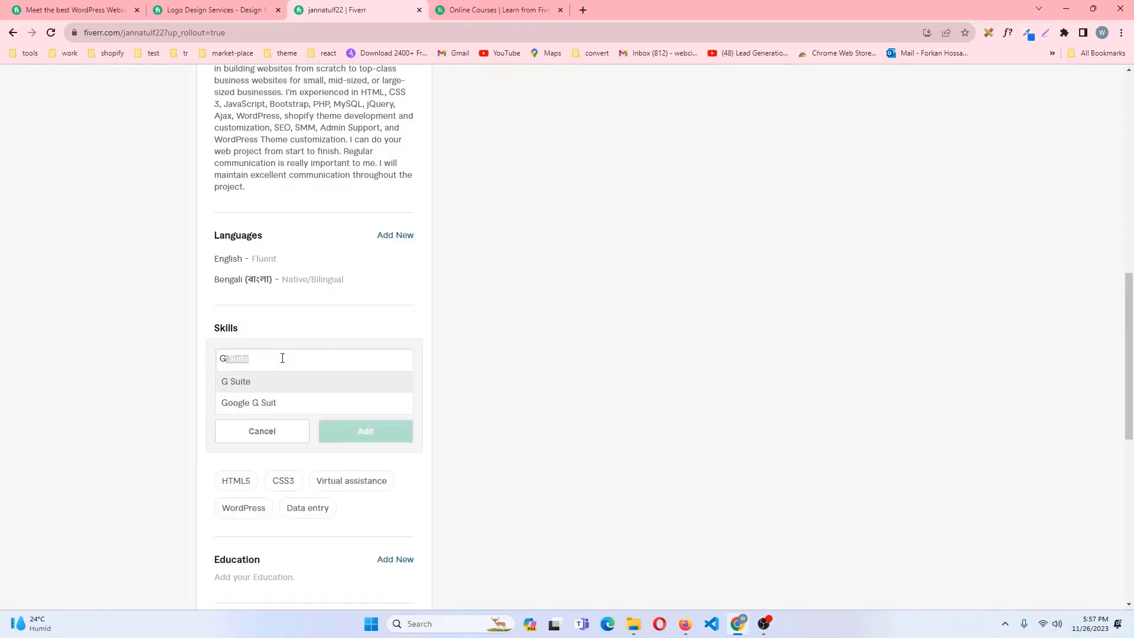
text(raphic)
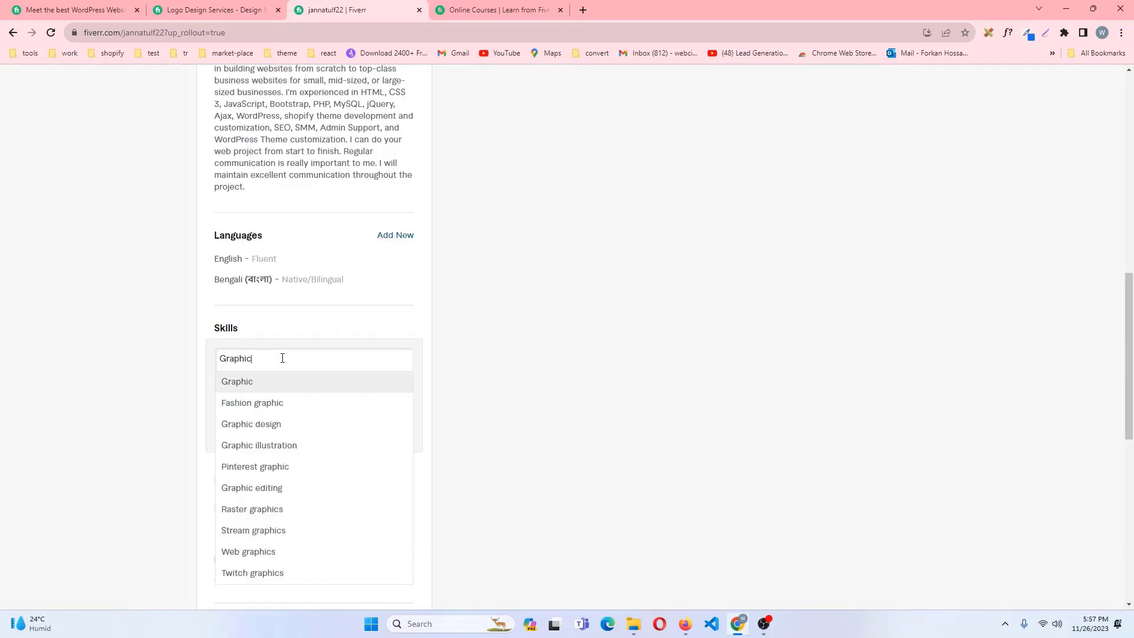
click(262, 425)
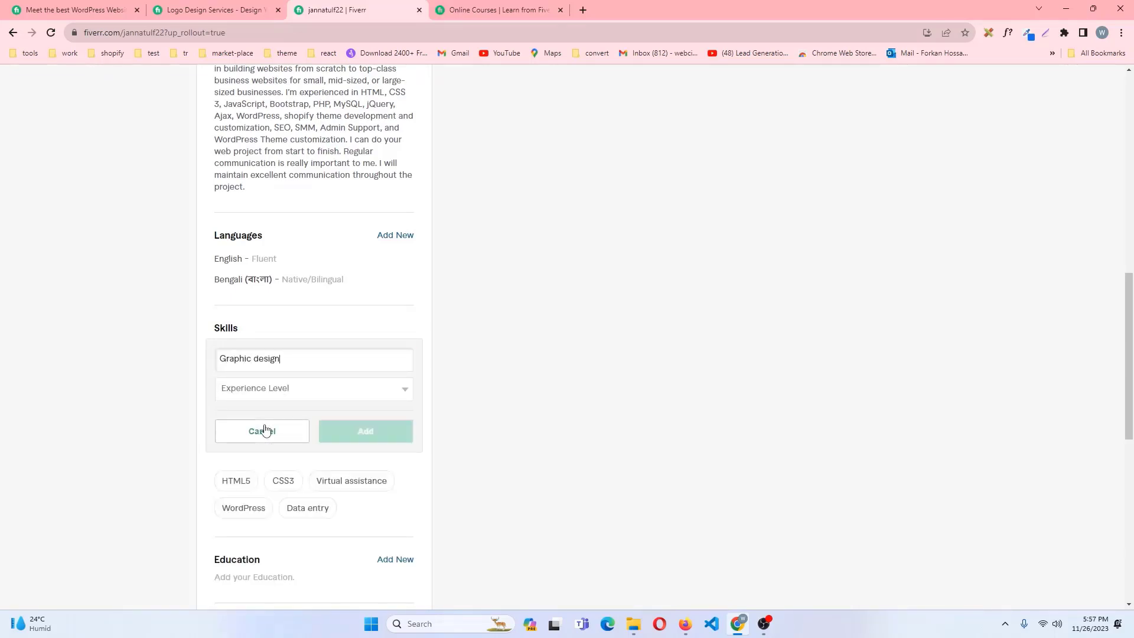
click(336, 392)
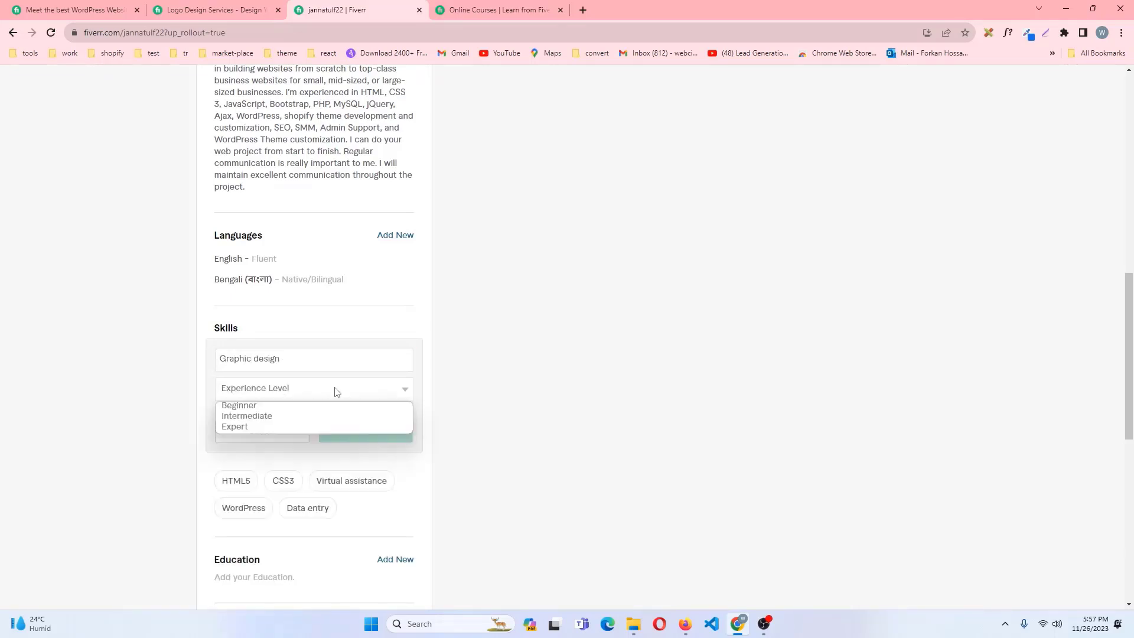
click(250, 427)
Try the Intermediate, Expert and Beginner experience levels for the Graphic design skill
click(258, 393)
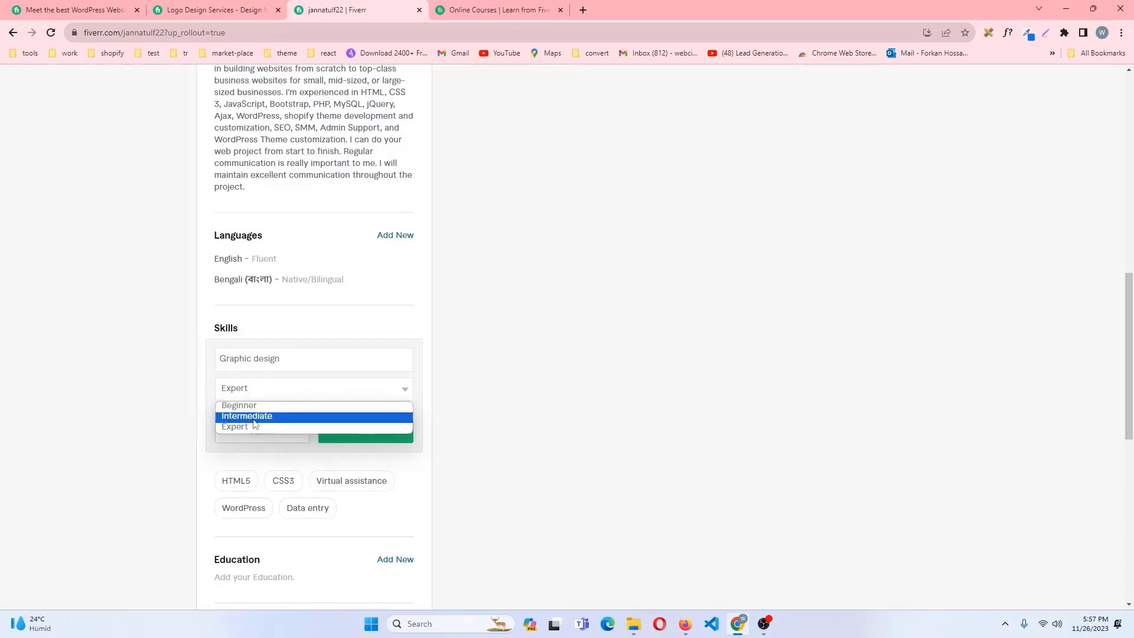
click(253, 417)
click(260, 391)
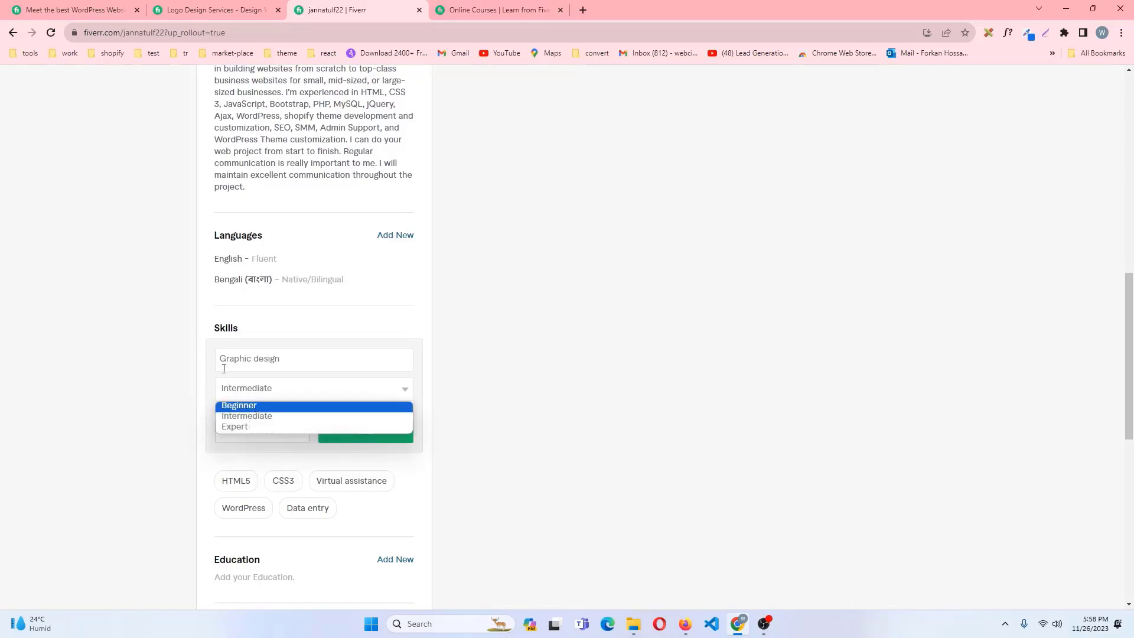
click(246, 429)
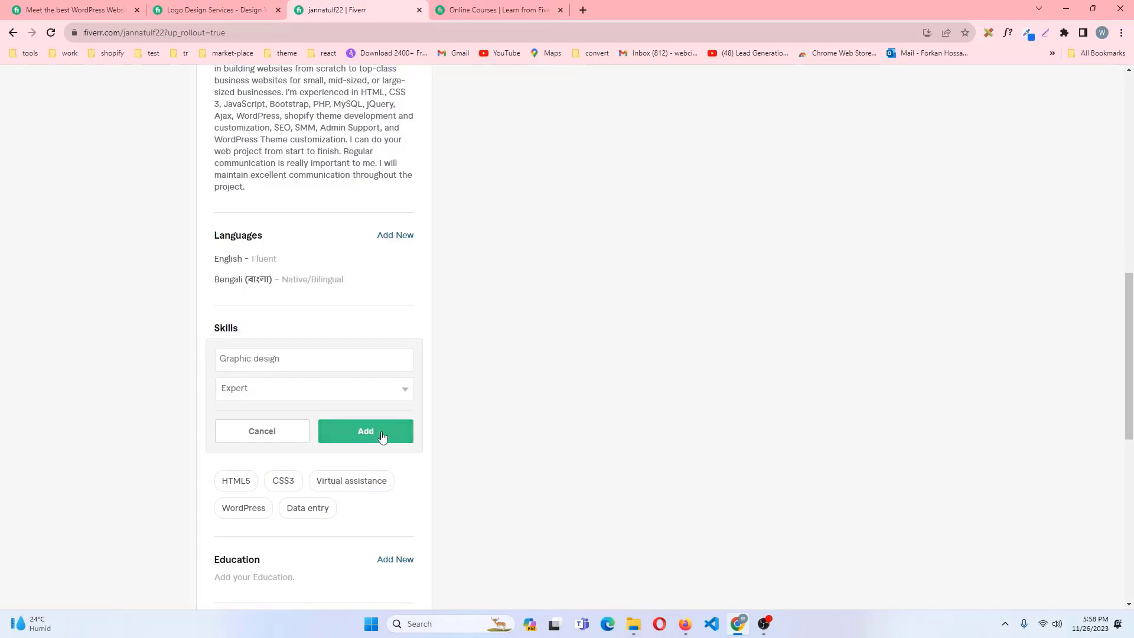
click(385, 393)
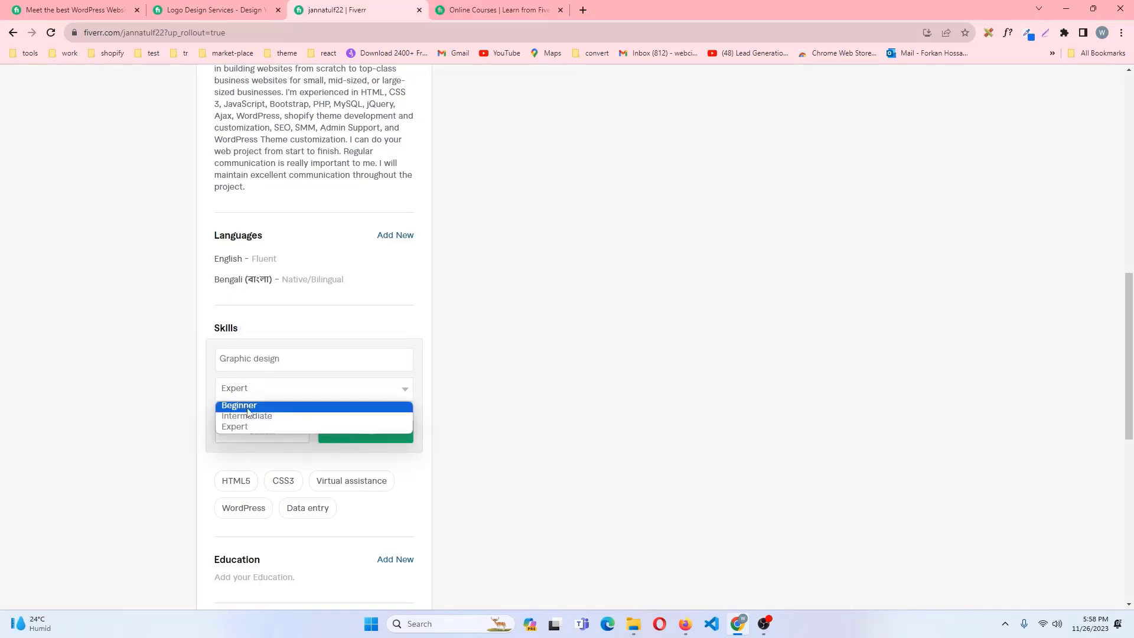
click(247, 407)
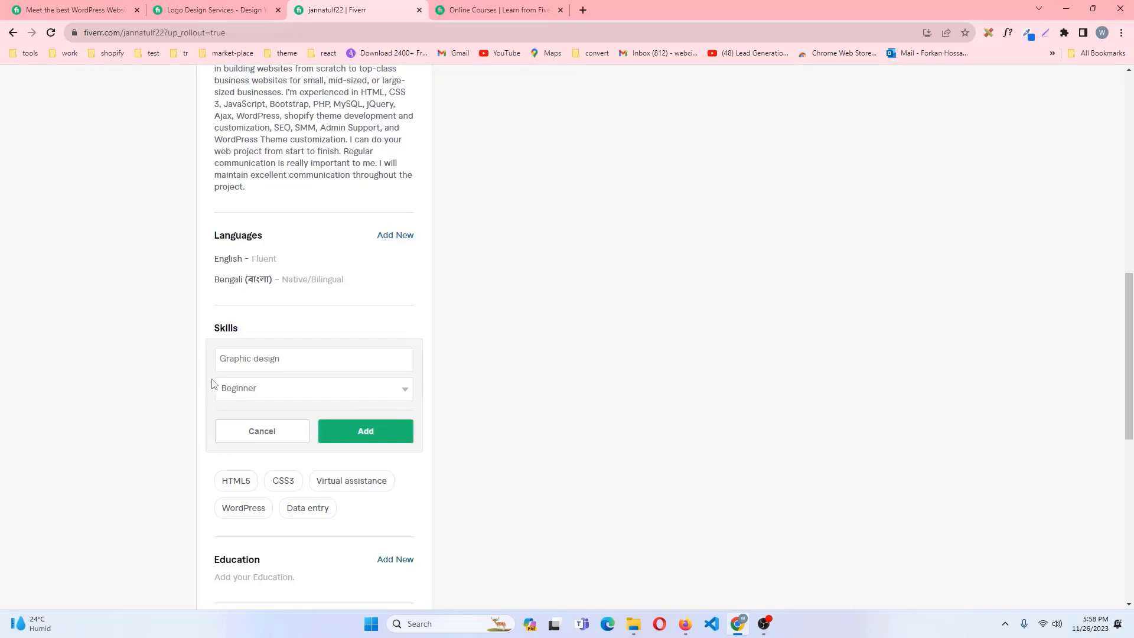
click(383, 393)
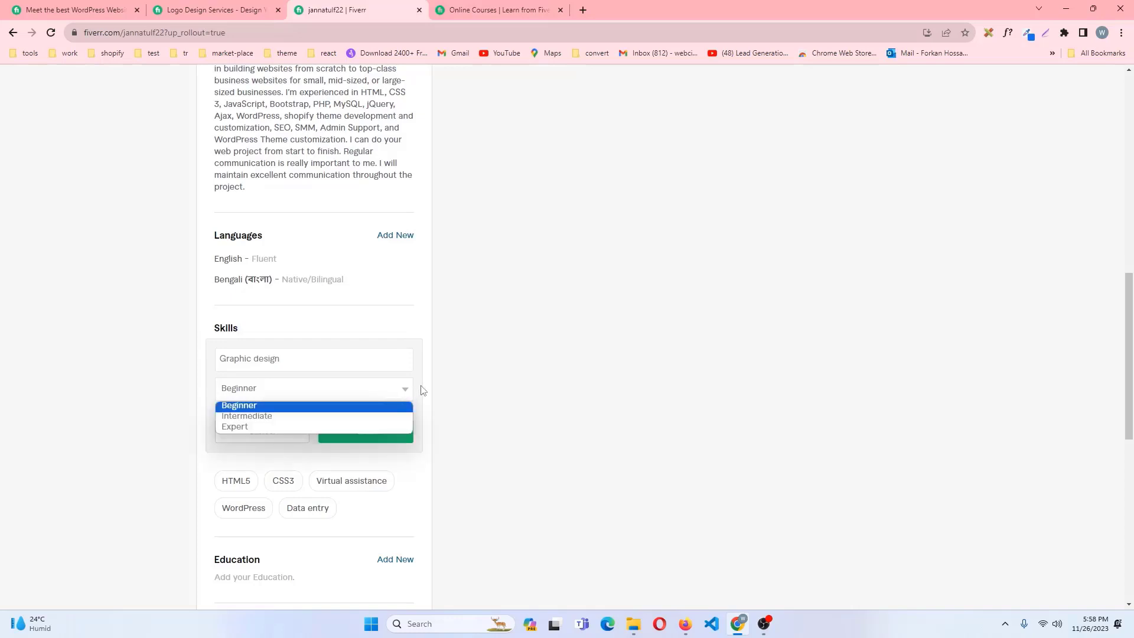
click(422, 390)
click(388, 395)
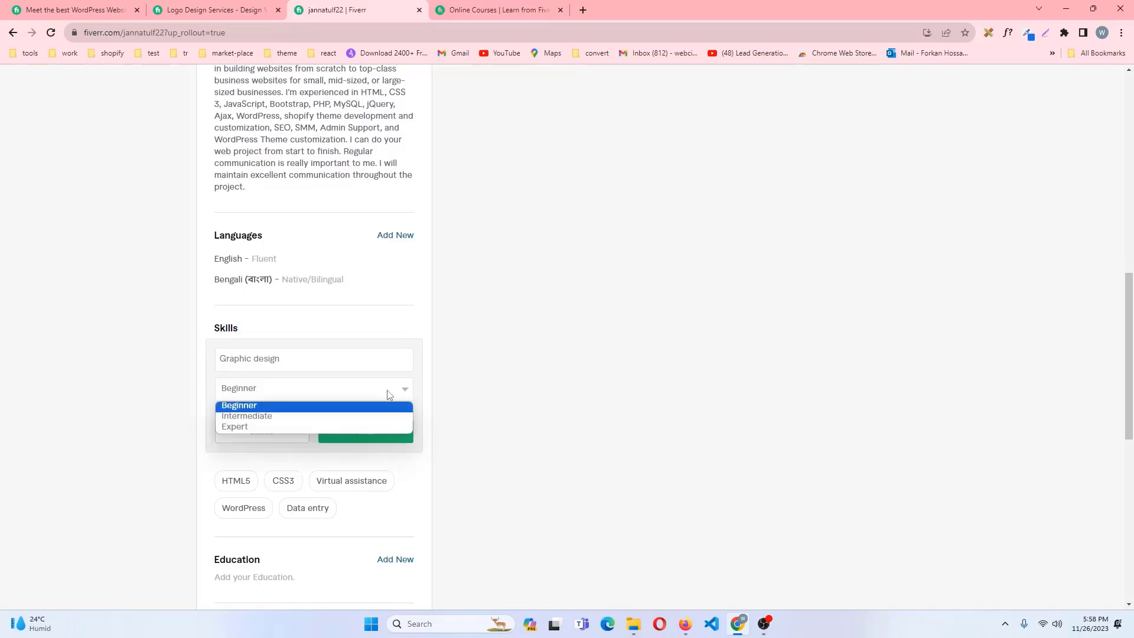
click(238, 426)
click(258, 398)
click(251, 416)
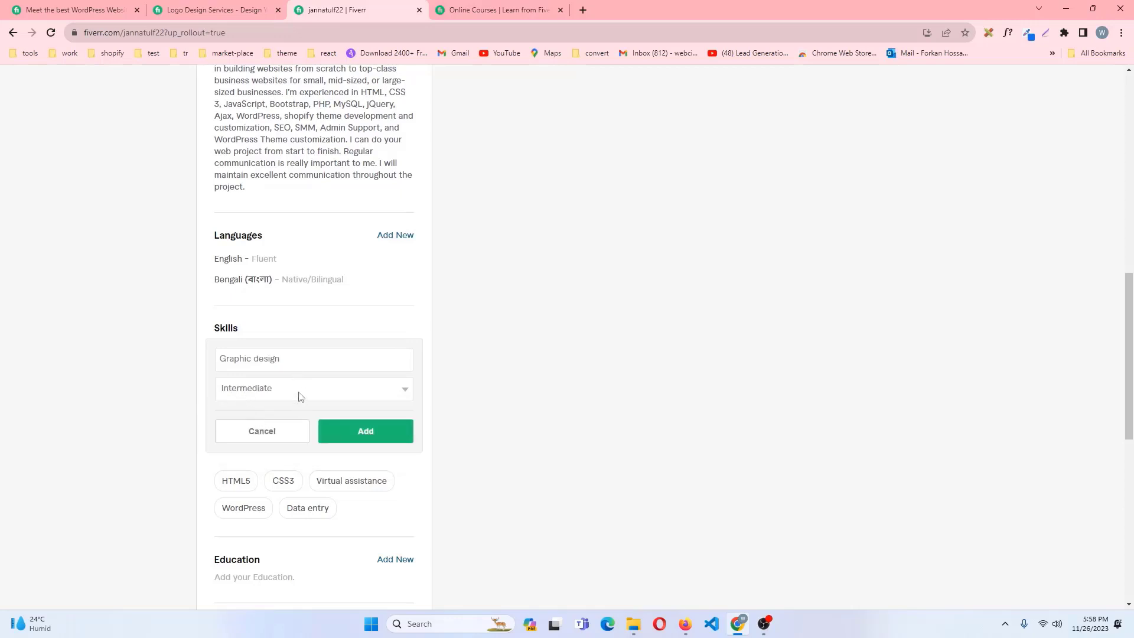
Set the Graphic design skill's experience level to Expert and add the skill to the profile
click(301, 391)
click(255, 429)
click(365, 431)
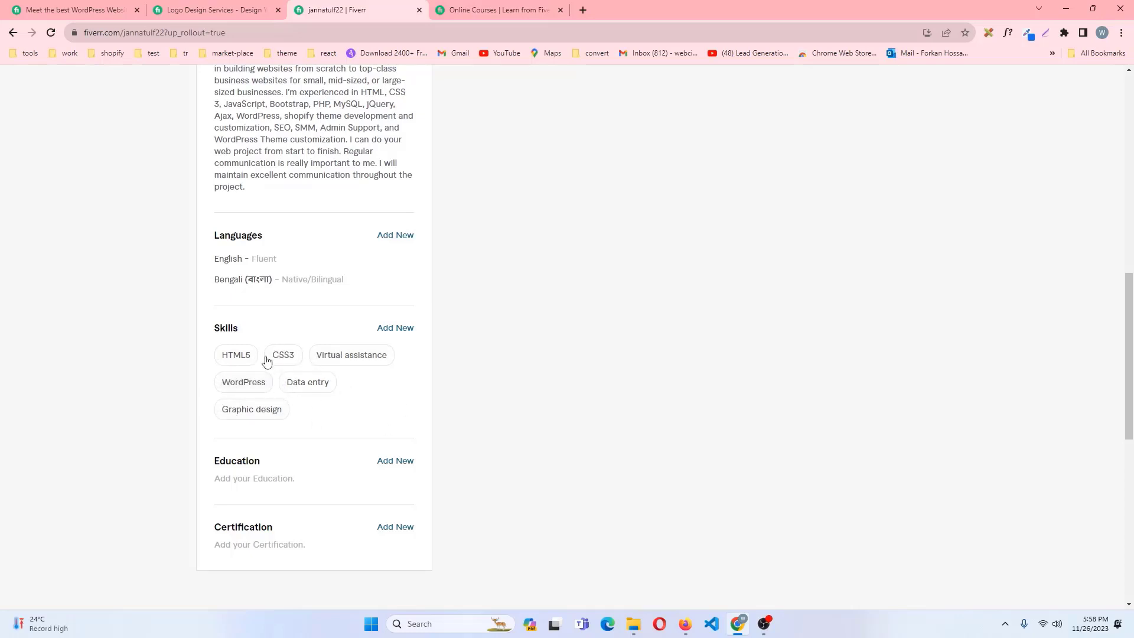
mouse_move(321, 354)
click(395, 334)
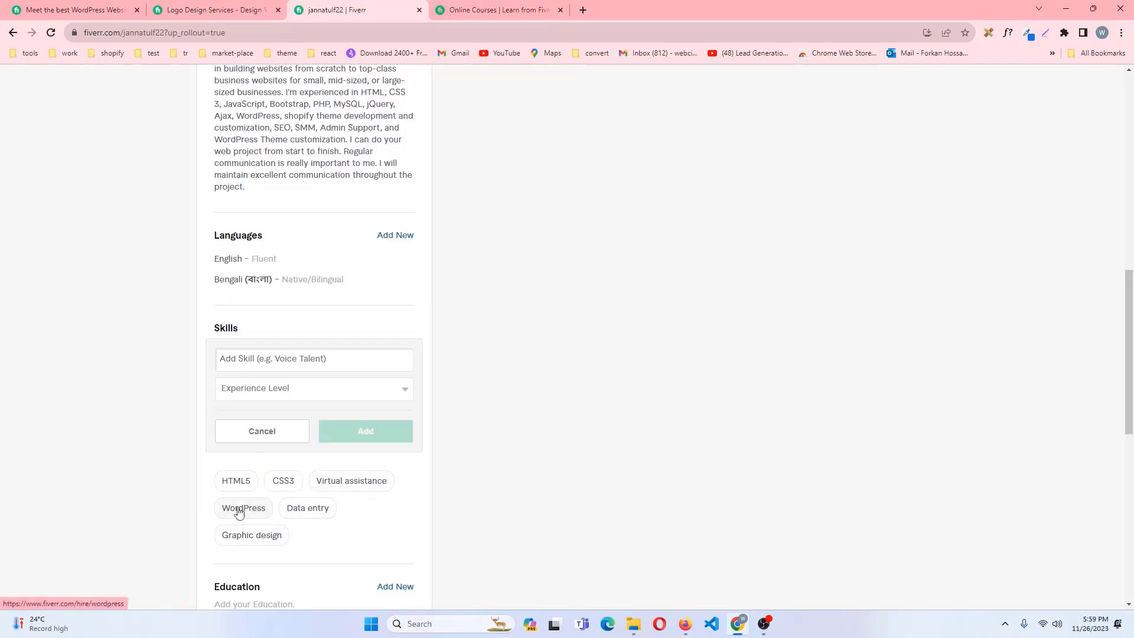
click(256, 432)
Start a new education entry and set the country of the college or university to Bangladesh
scroll(396, 415, down, 1)
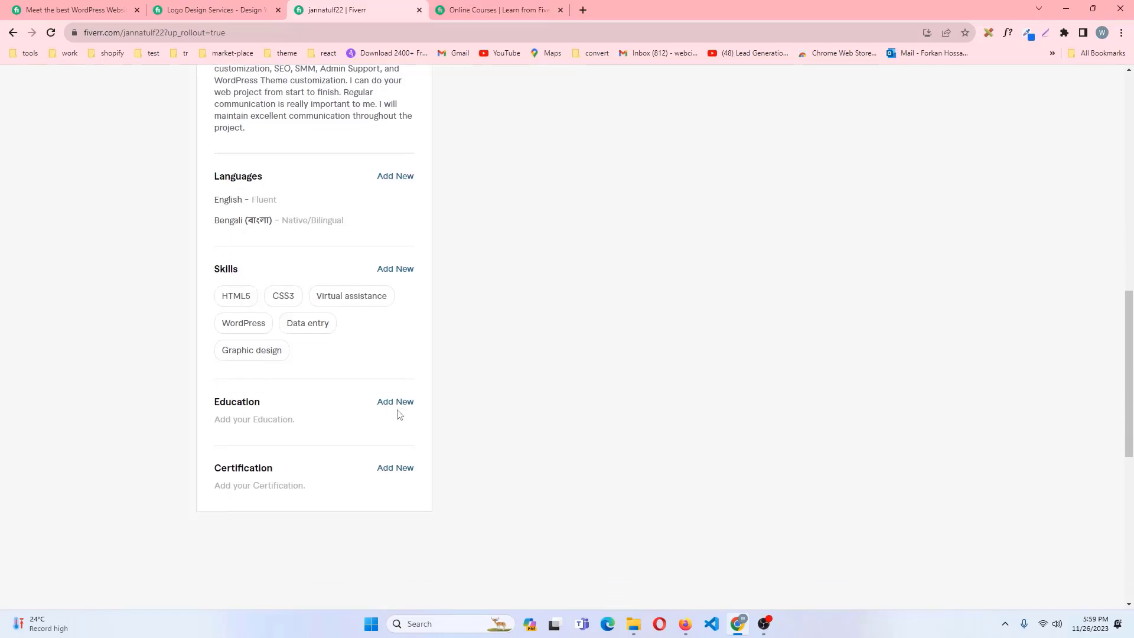
click(396, 403)
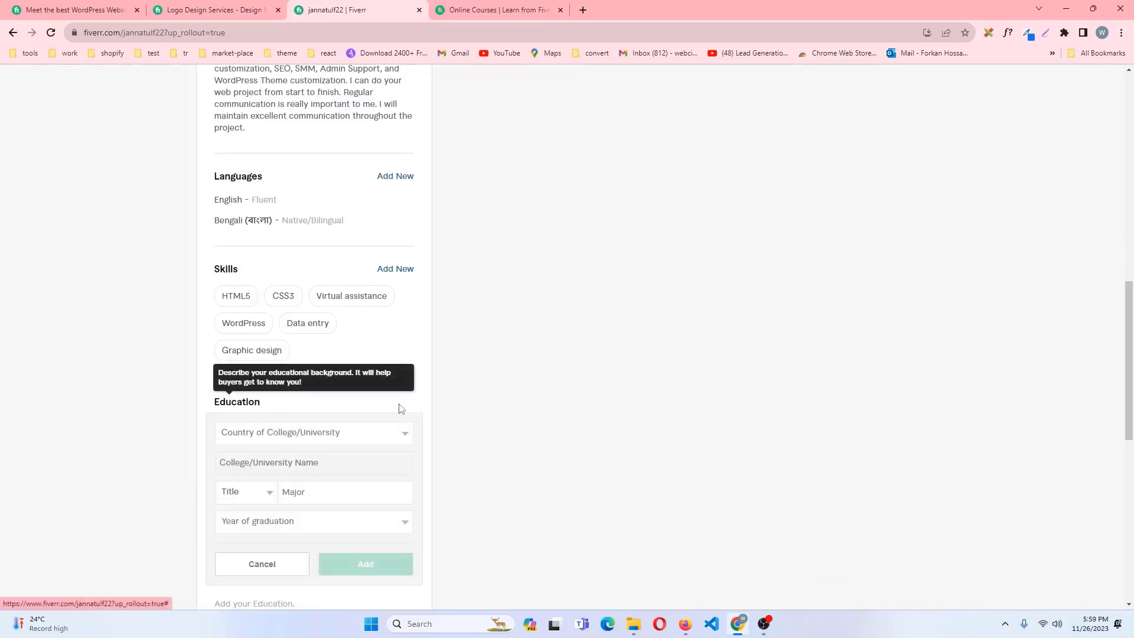
click(333, 435)
scroll(295, 281, down, 3)
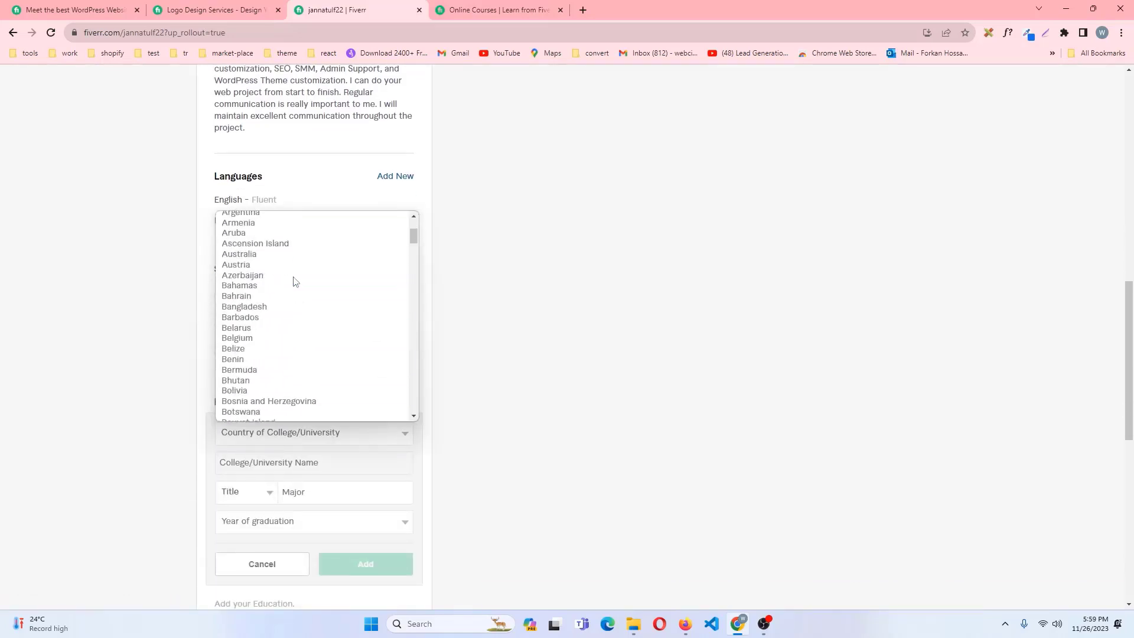
scroll(295, 282, down, 18)
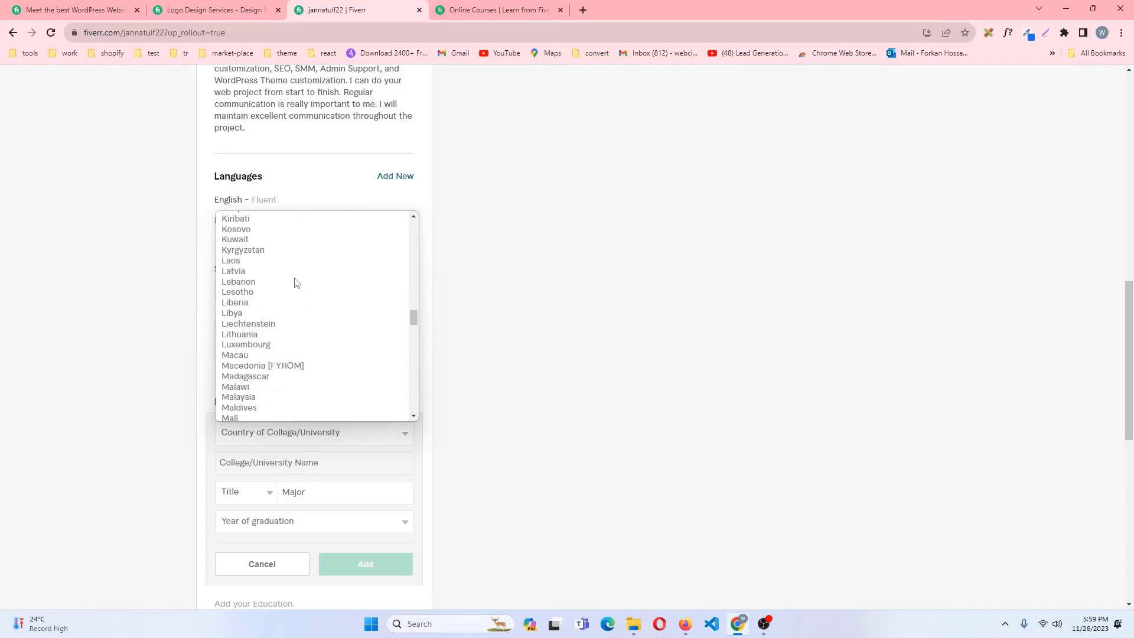
scroll(296, 283, down, 20)
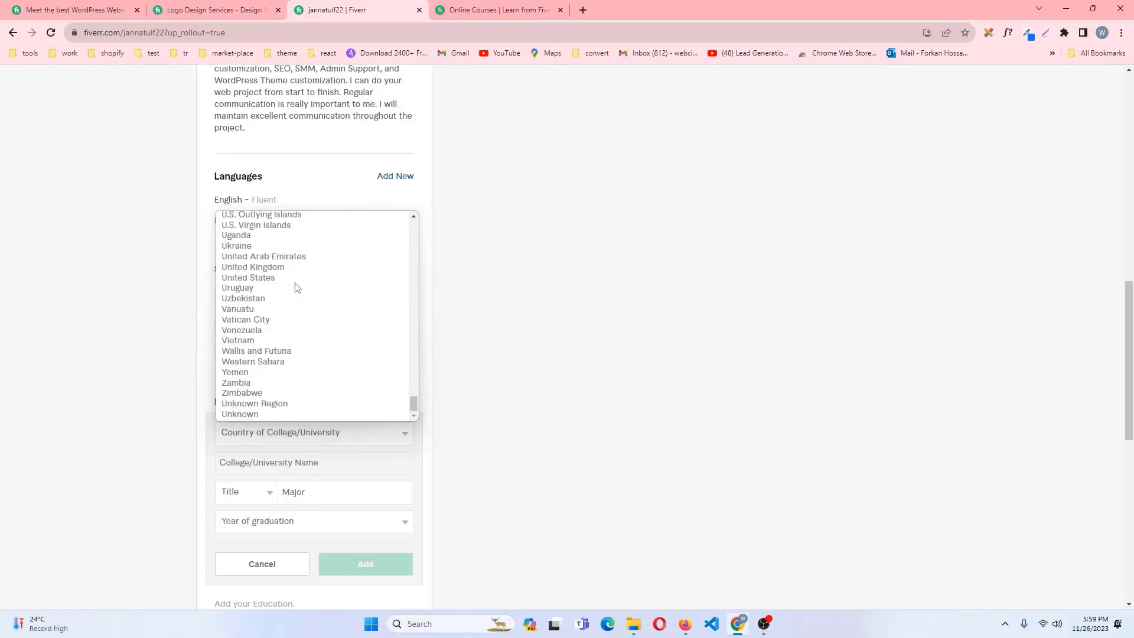
scroll(297, 287, up, 20)
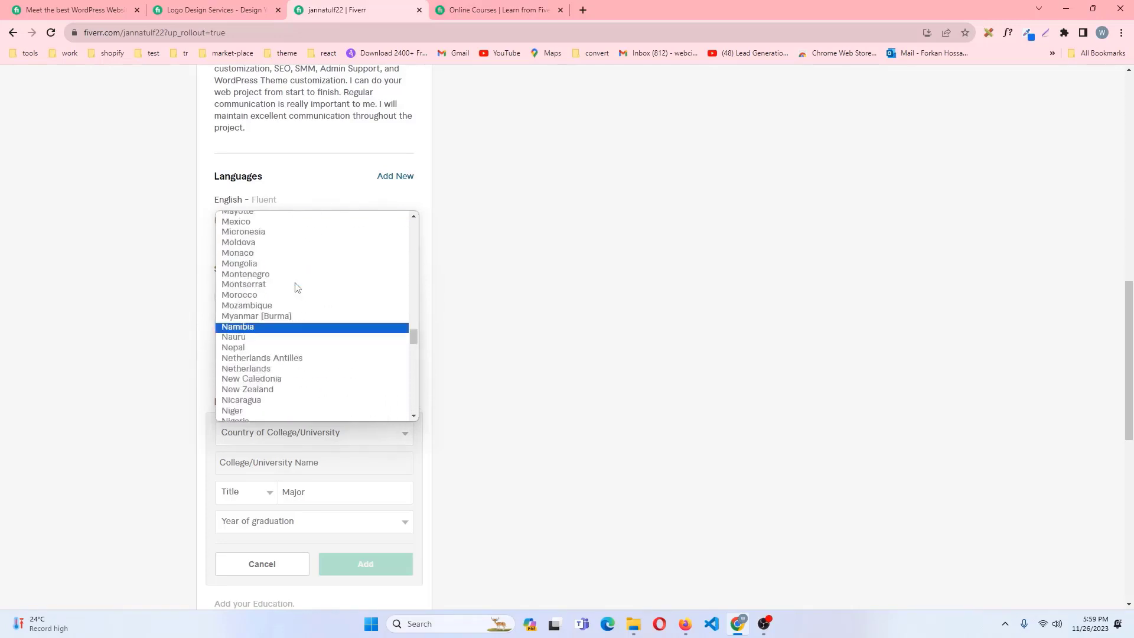
scroll(297, 287, up, 15)
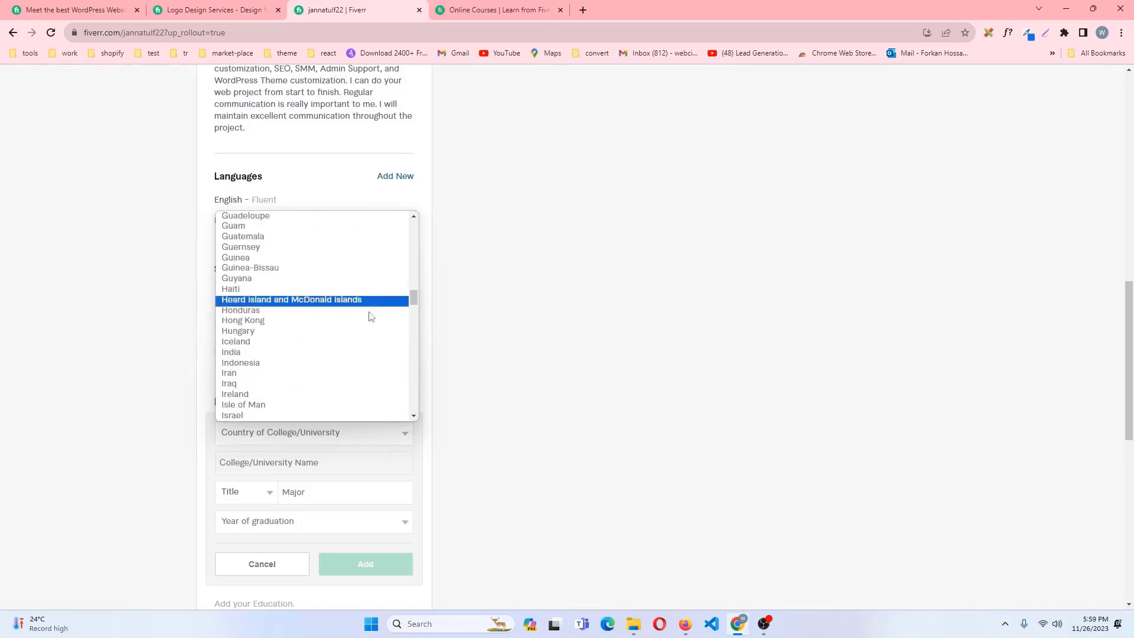
click(479, 361)
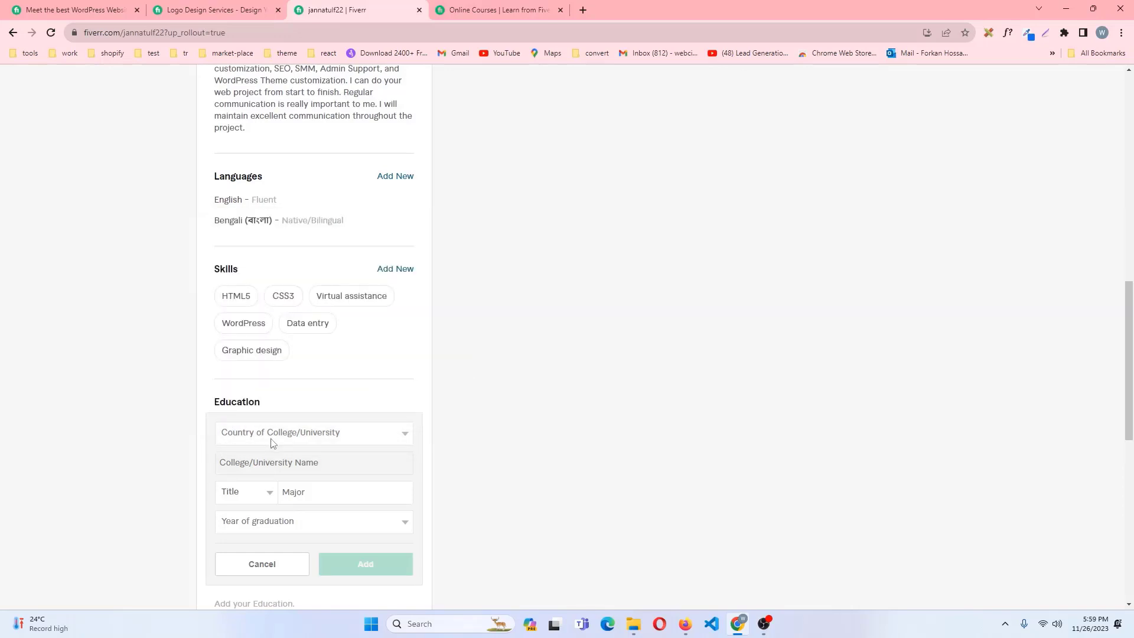
click(379, 432)
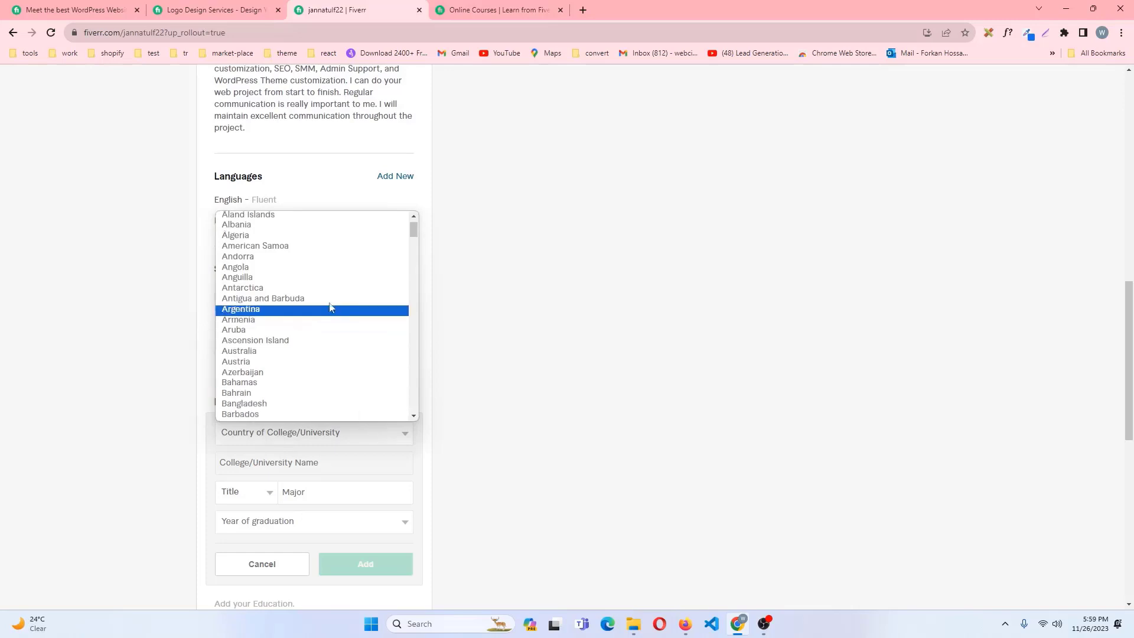
scroll(328, 296, down, 4)
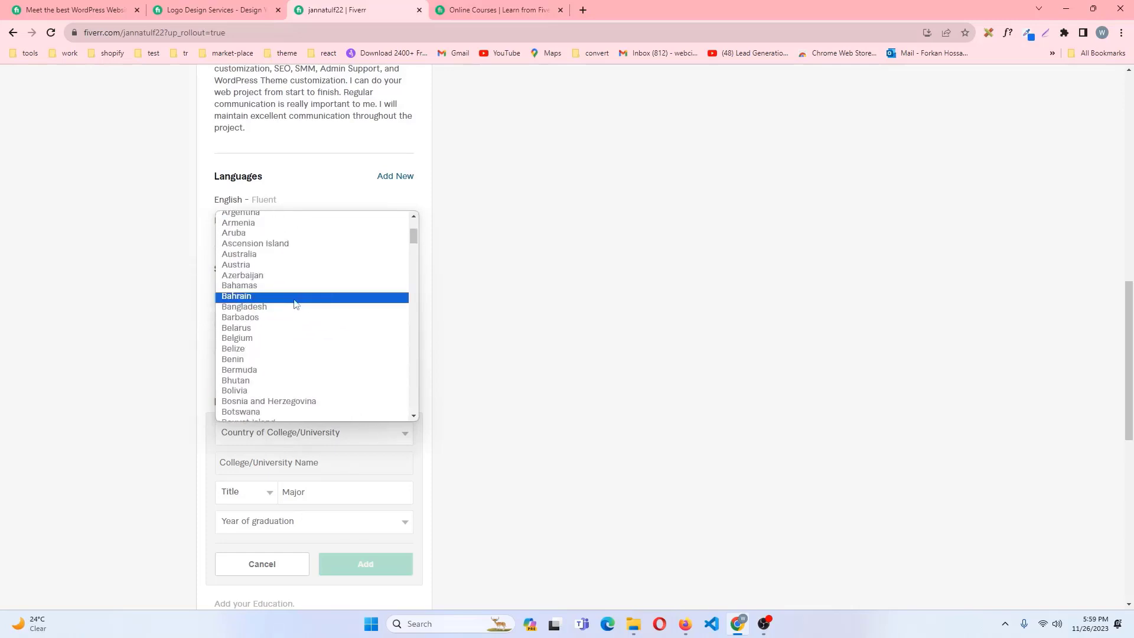
click(292, 297)
Try B.A. as the title in the education entry
click(294, 458)
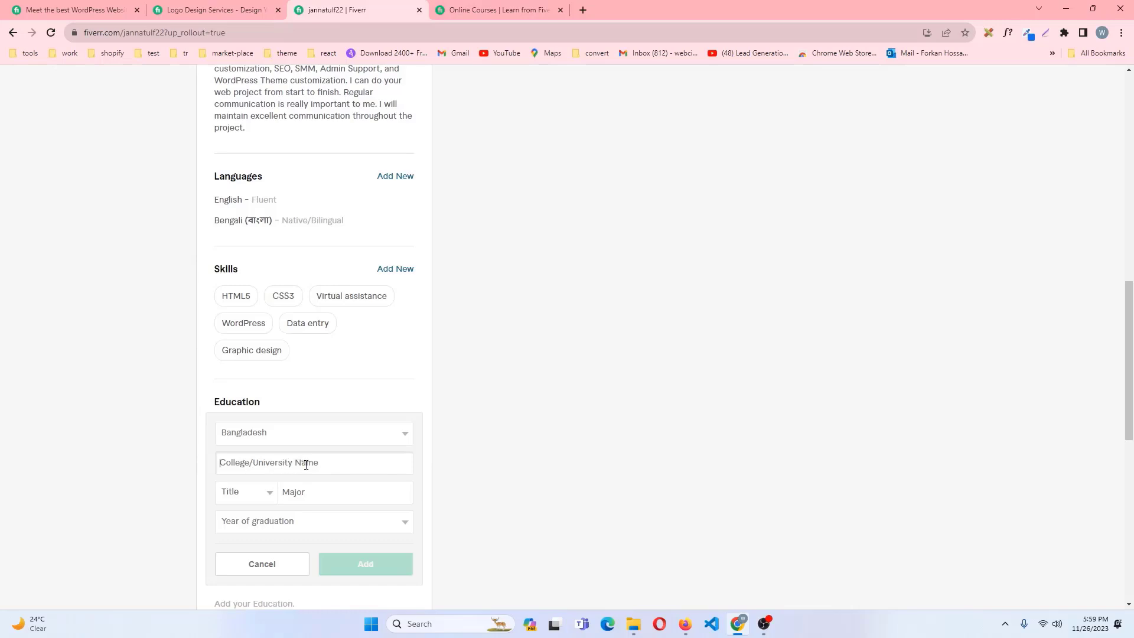
click(268, 495)
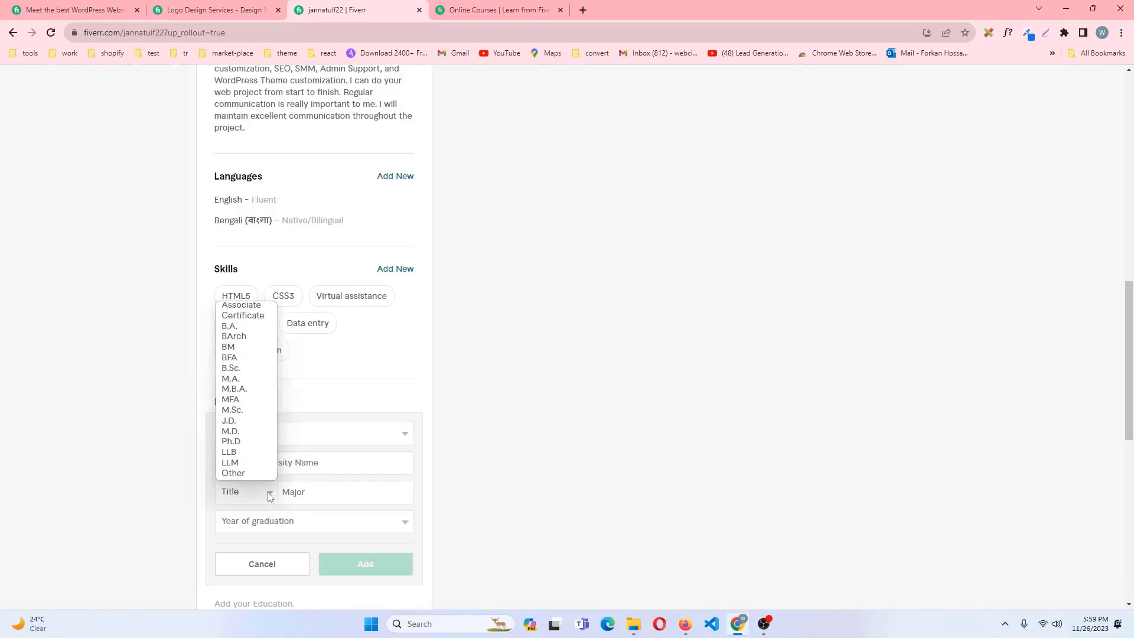
click(247, 328)
click(303, 488)
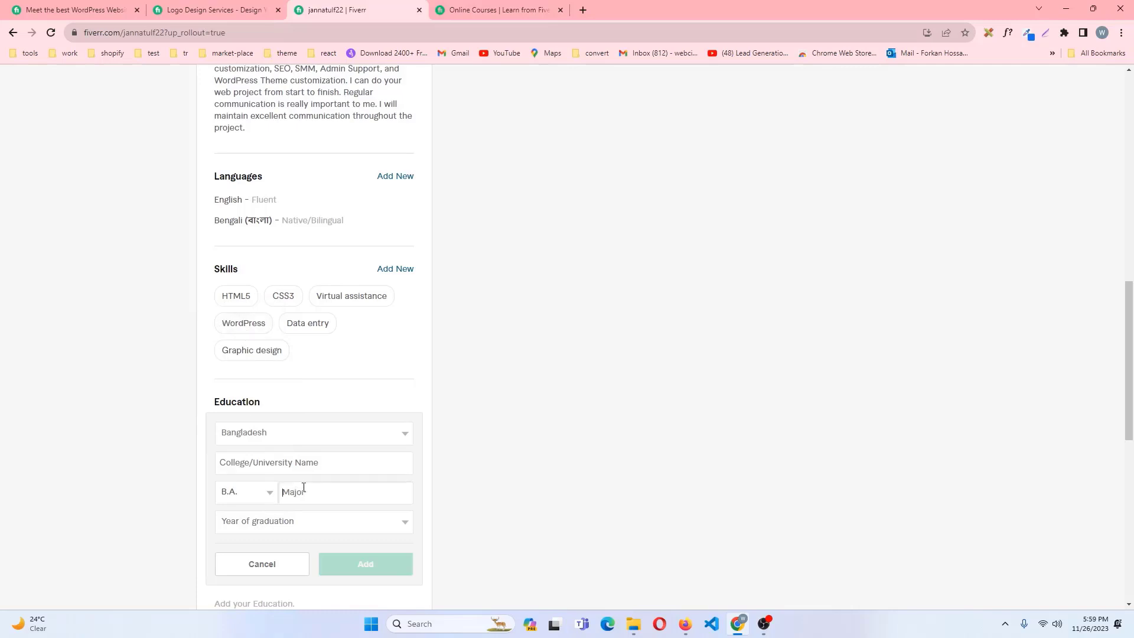
click(270, 494)
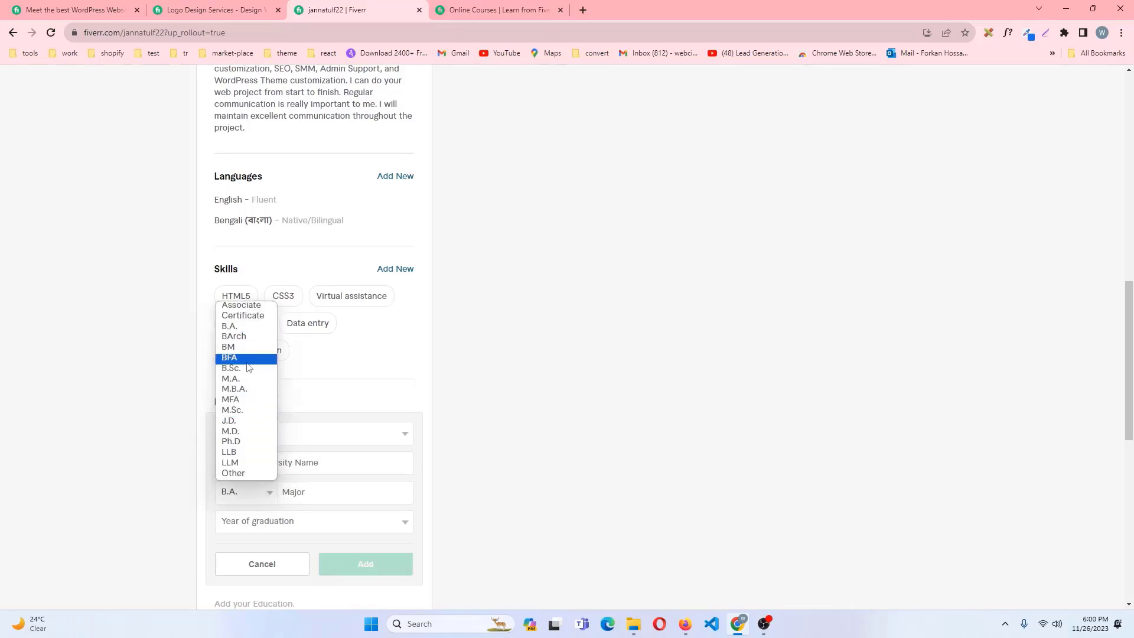
click(346, 502)
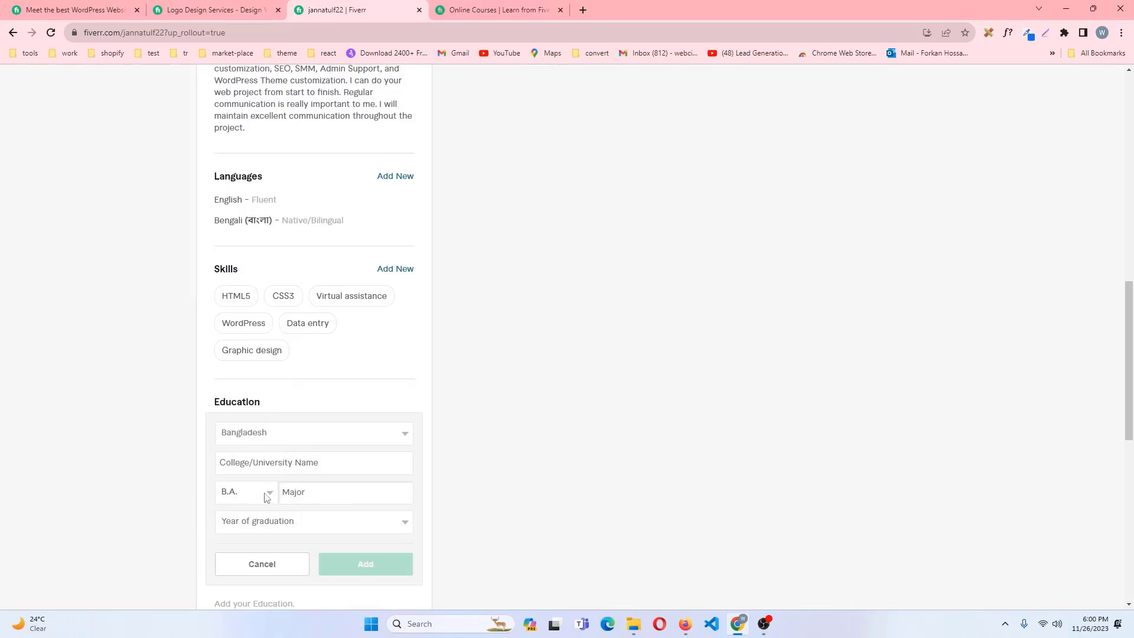
click(268, 496)
click(316, 492)
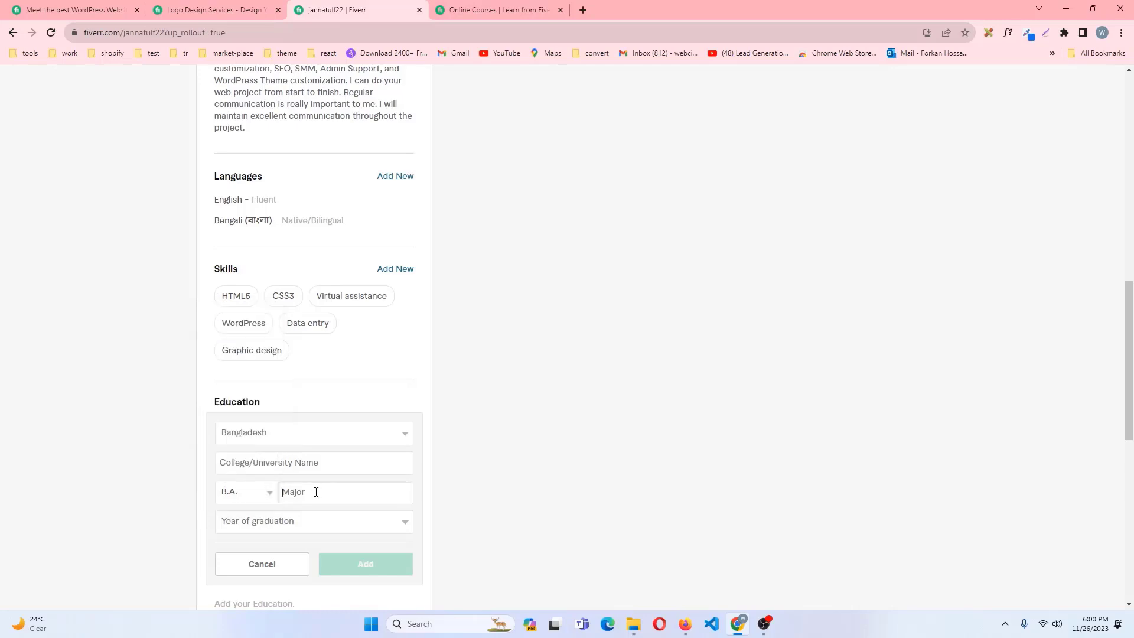
Set the education entry's title to Certificate and its major to Php
click(272, 495)
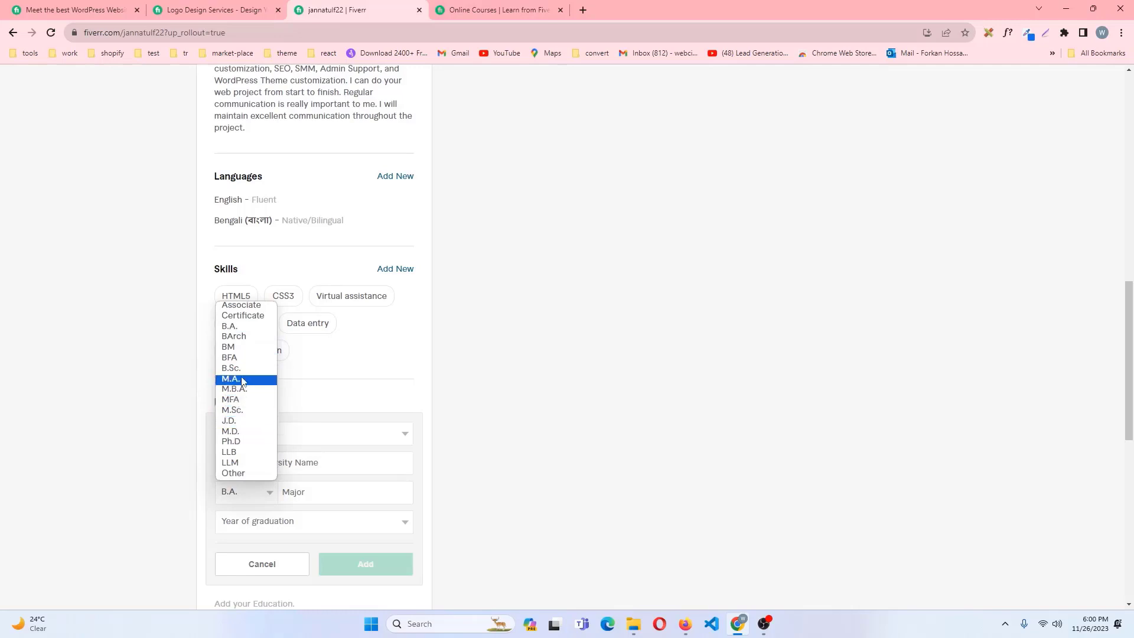
click(246, 319)
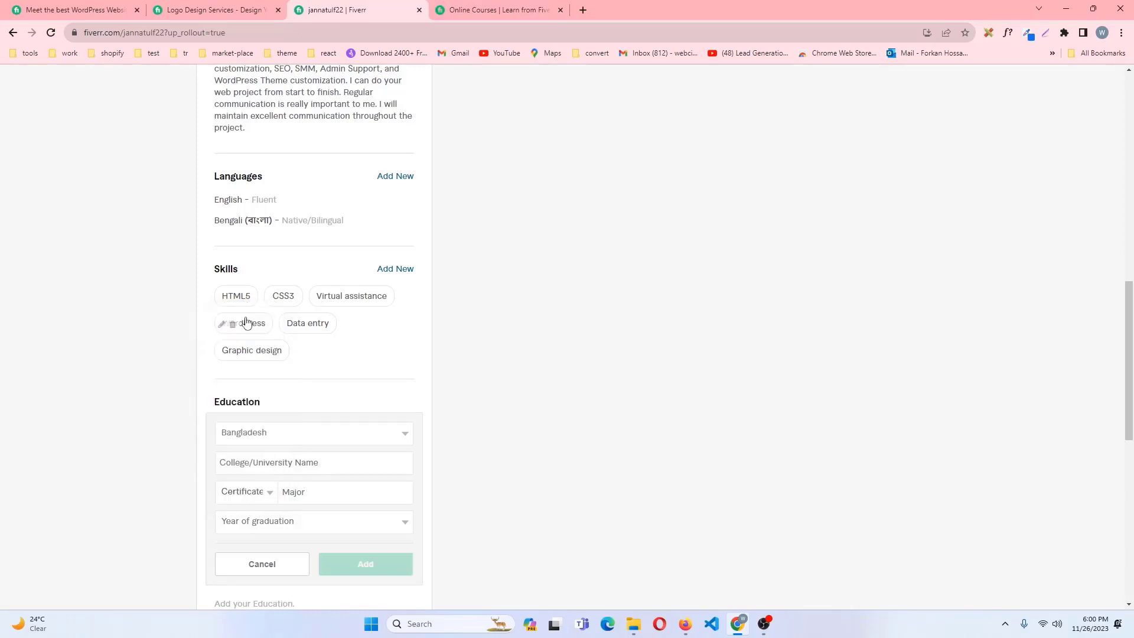
click(294, 499)
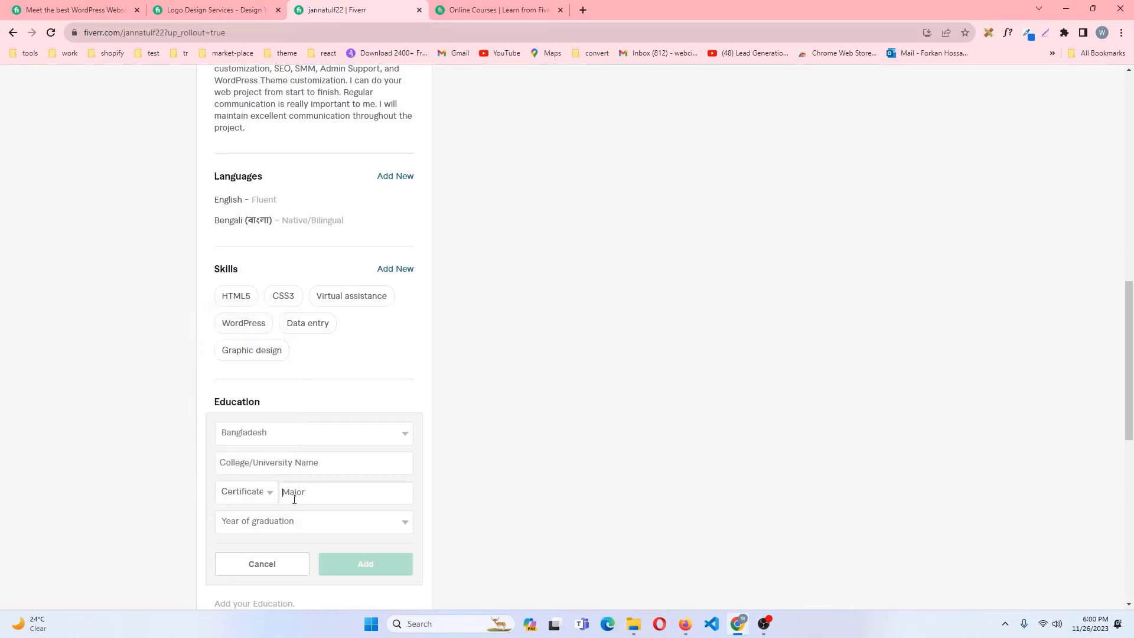
click(264, 496)
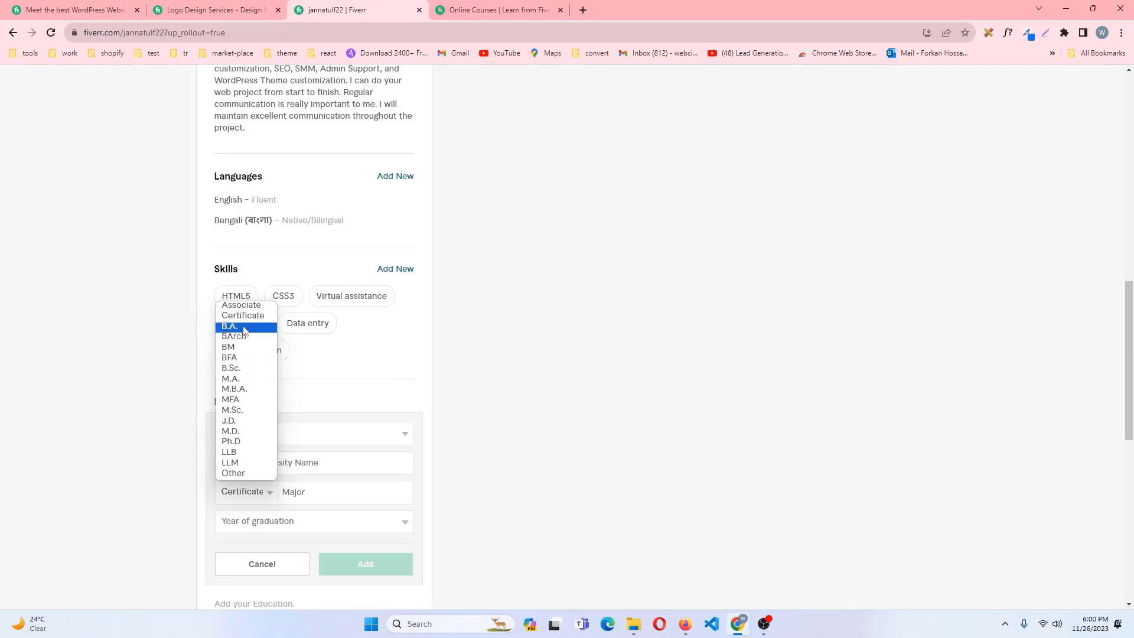
click(244, 318)
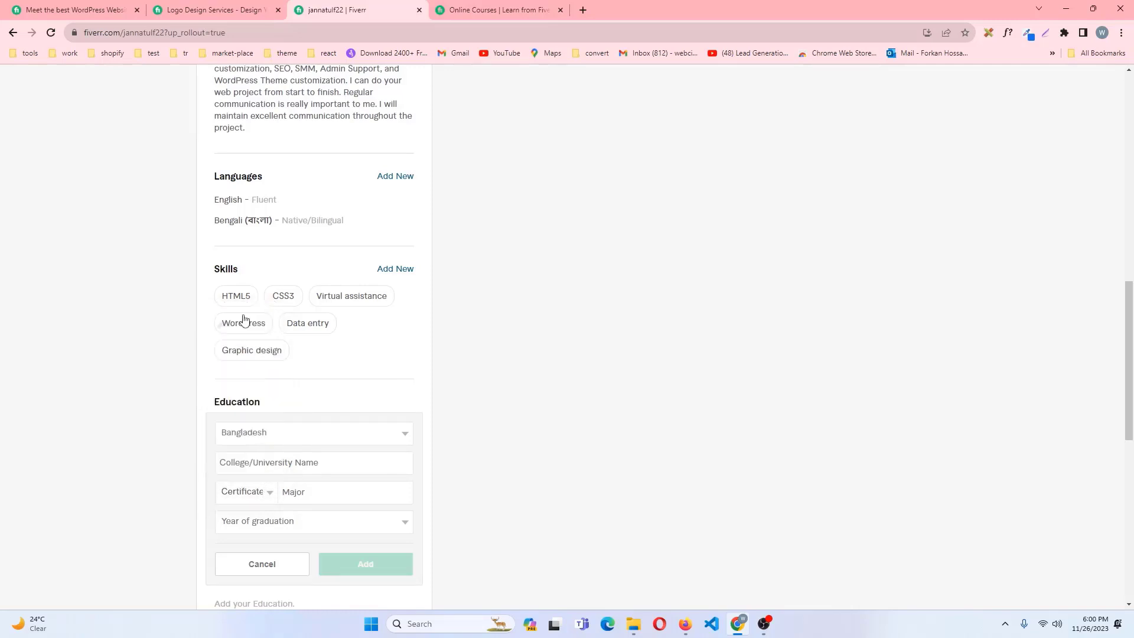
click(304, 497)
text(PHP)
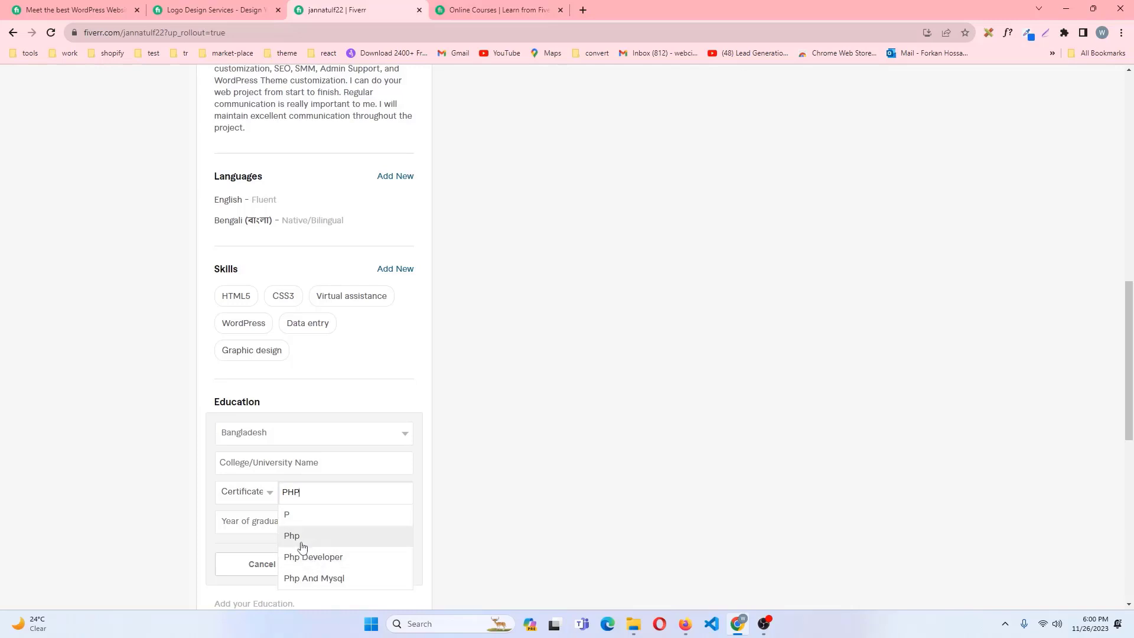
click(302, 543)
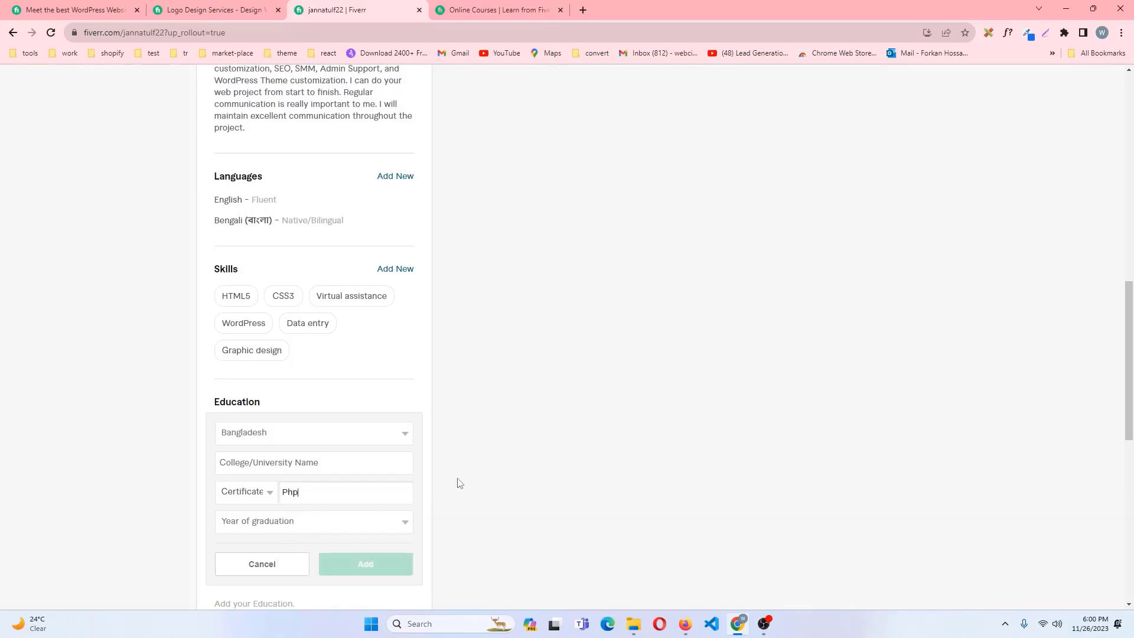
Set the education entry's college or university name to the suggested Idbbisew it Schollership
click(292, 463)
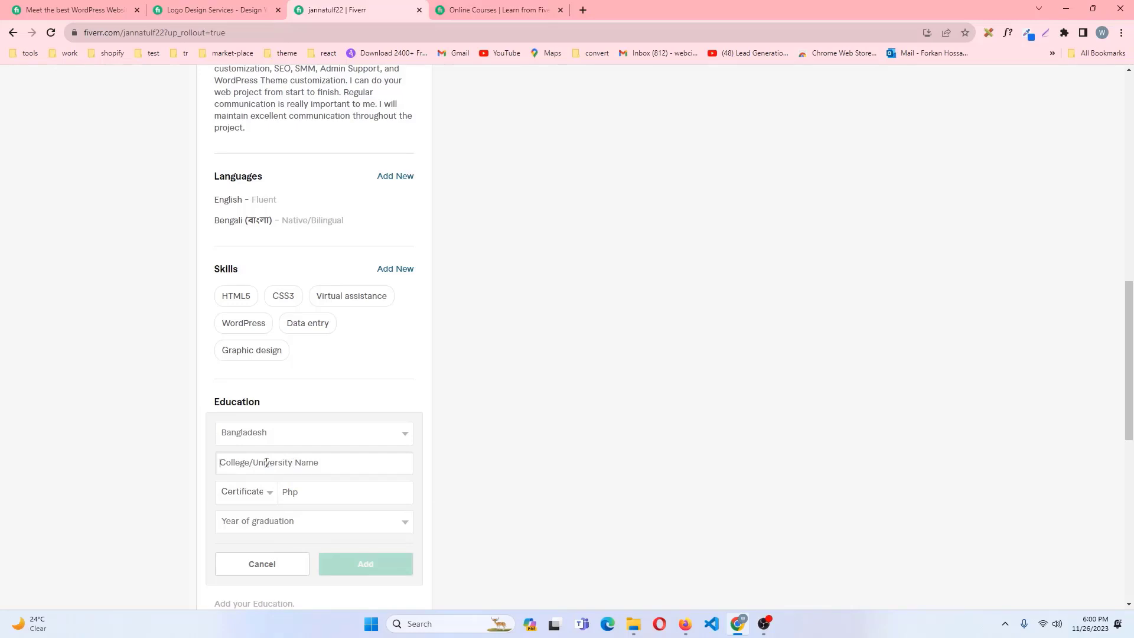
text(I)
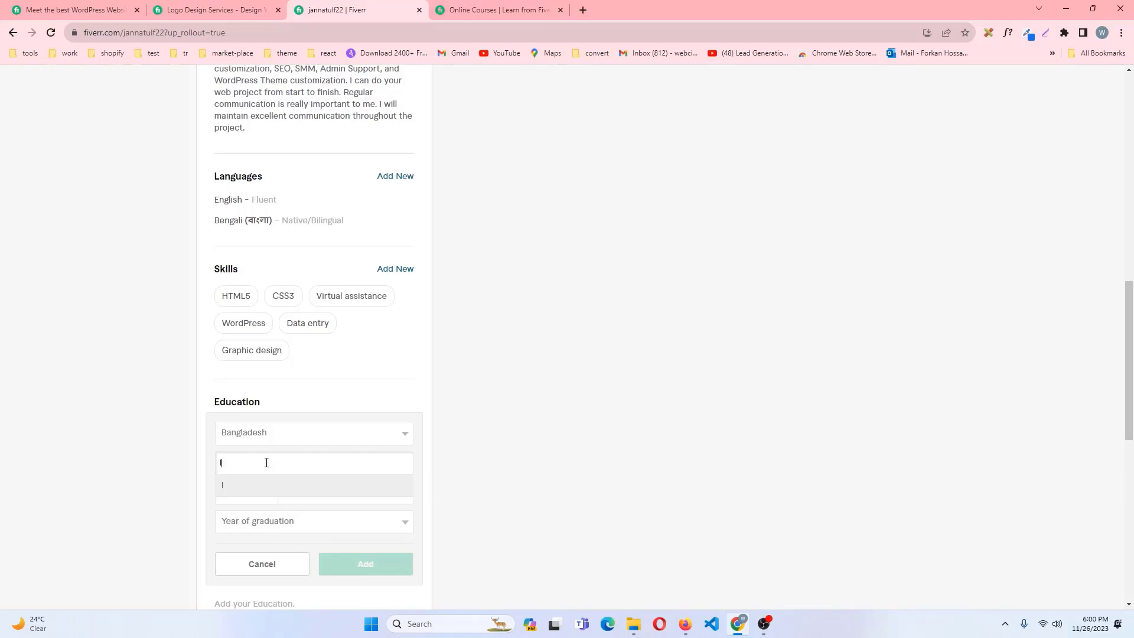
text(BM)
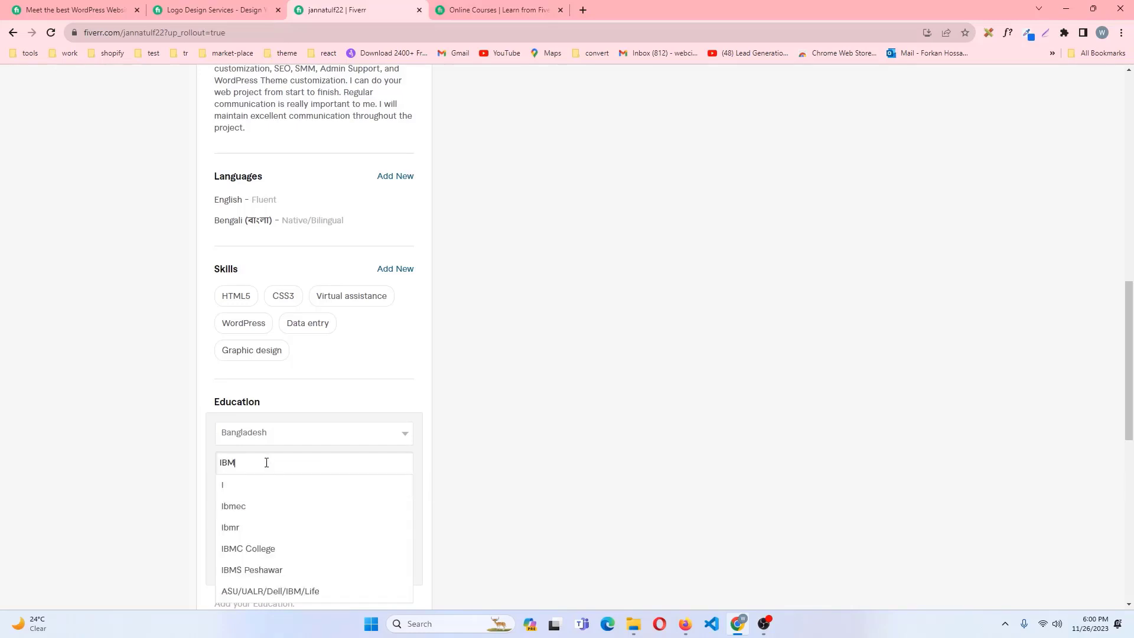
key(BackSpace)
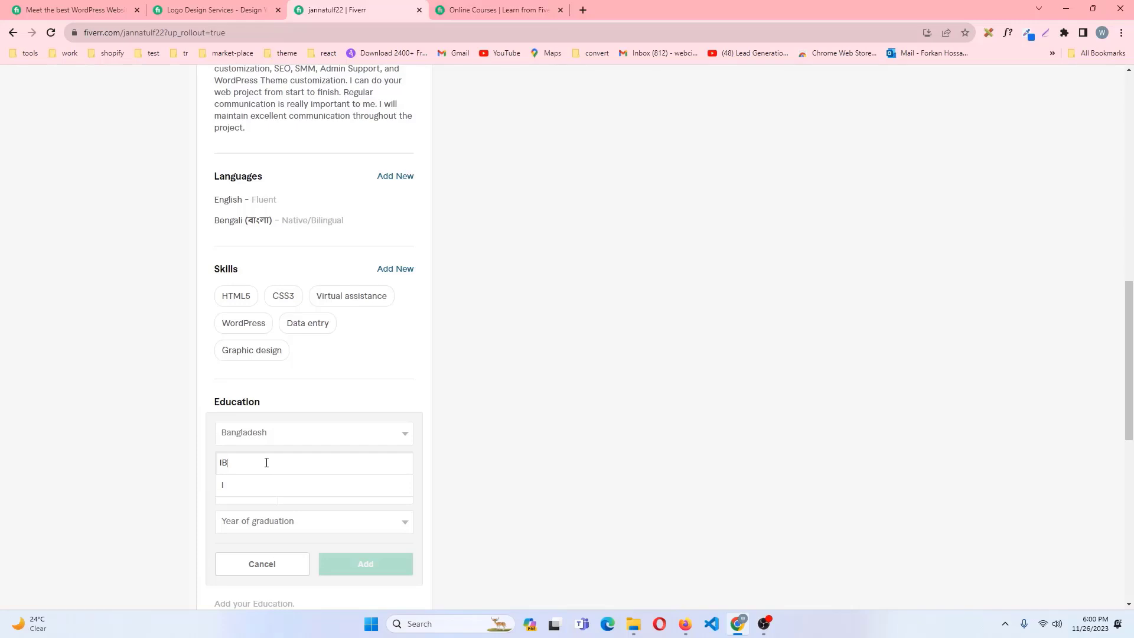
key(BackSpace)
text(D)
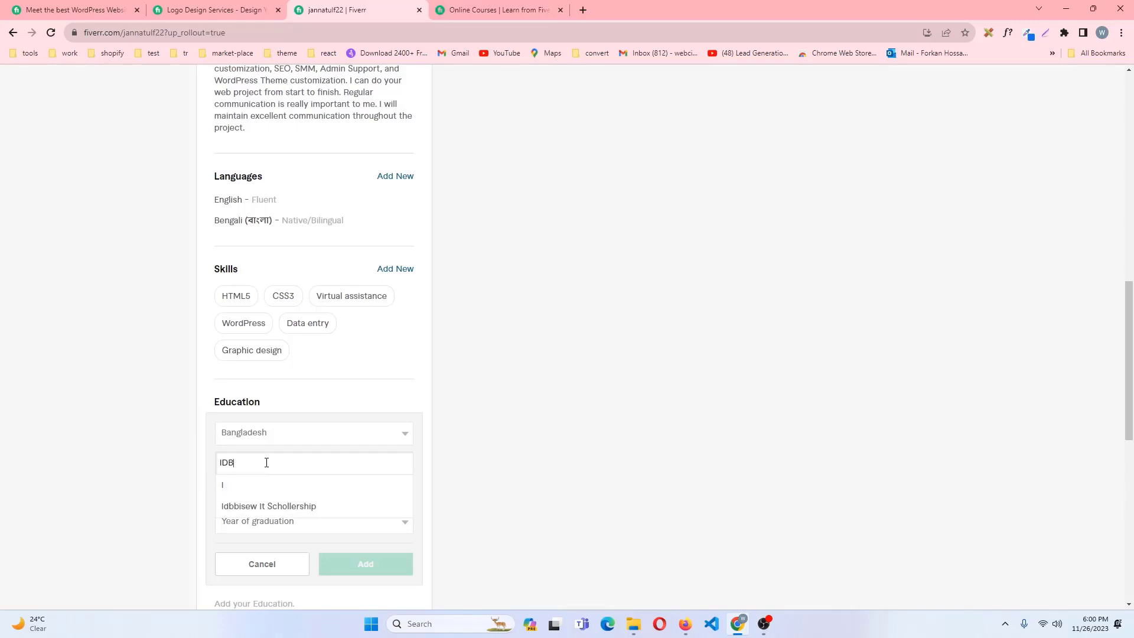
click(269, 508)
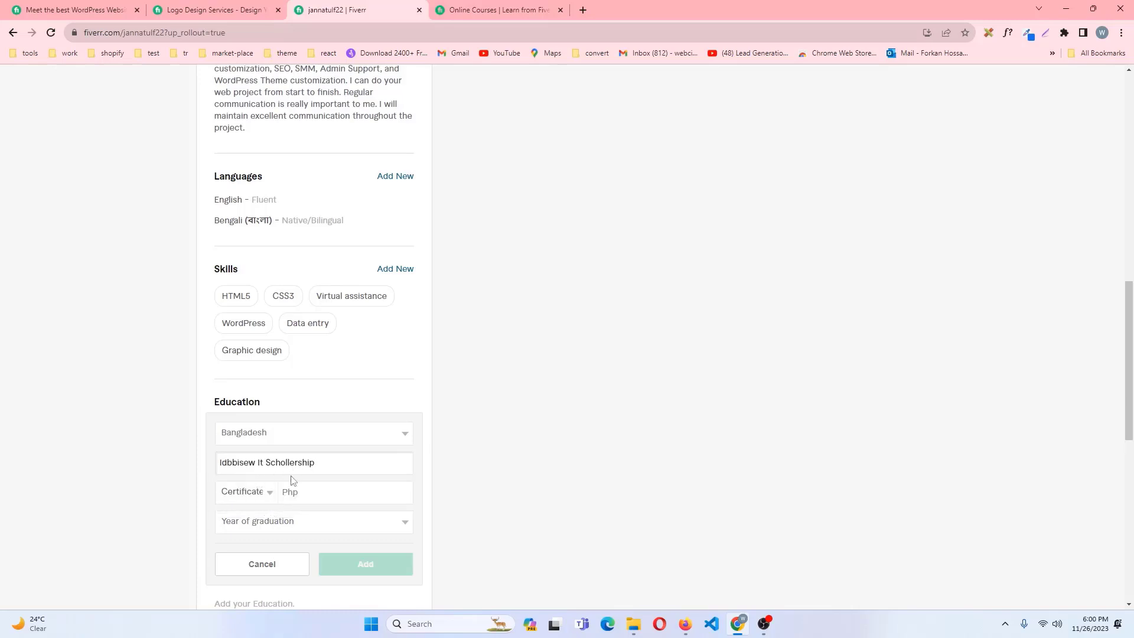
Set the year of graduation to 2021 and add the education entry to the profile
click(341, 521)
scroll(317, 472, down, 1)
scroll(259, 368, up, 1)
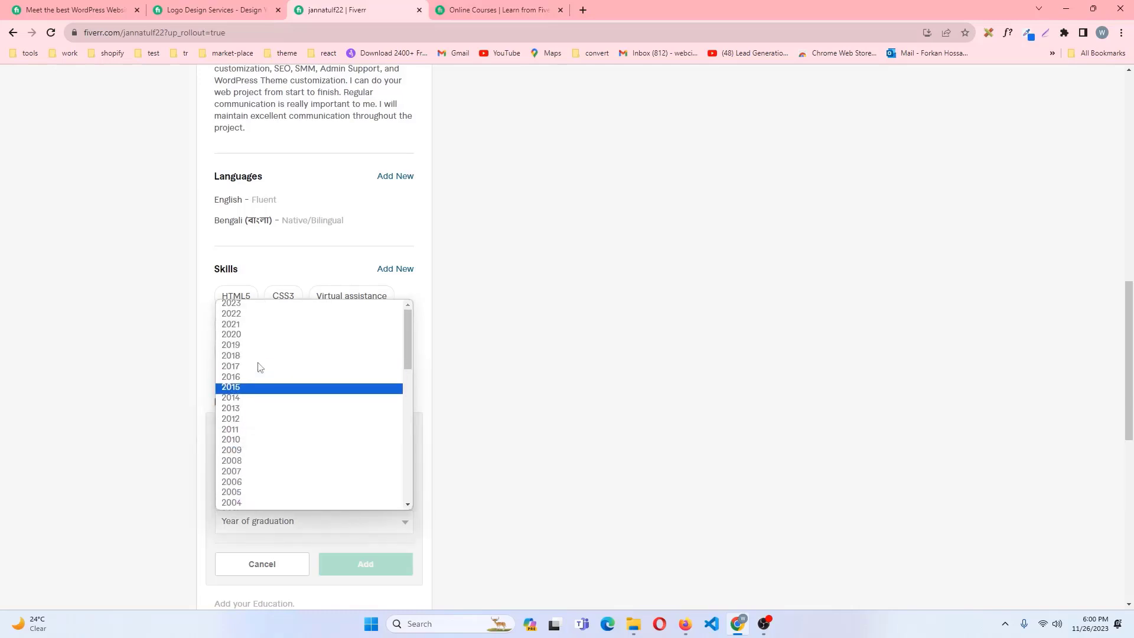
scroll(257, 368, down, 3)
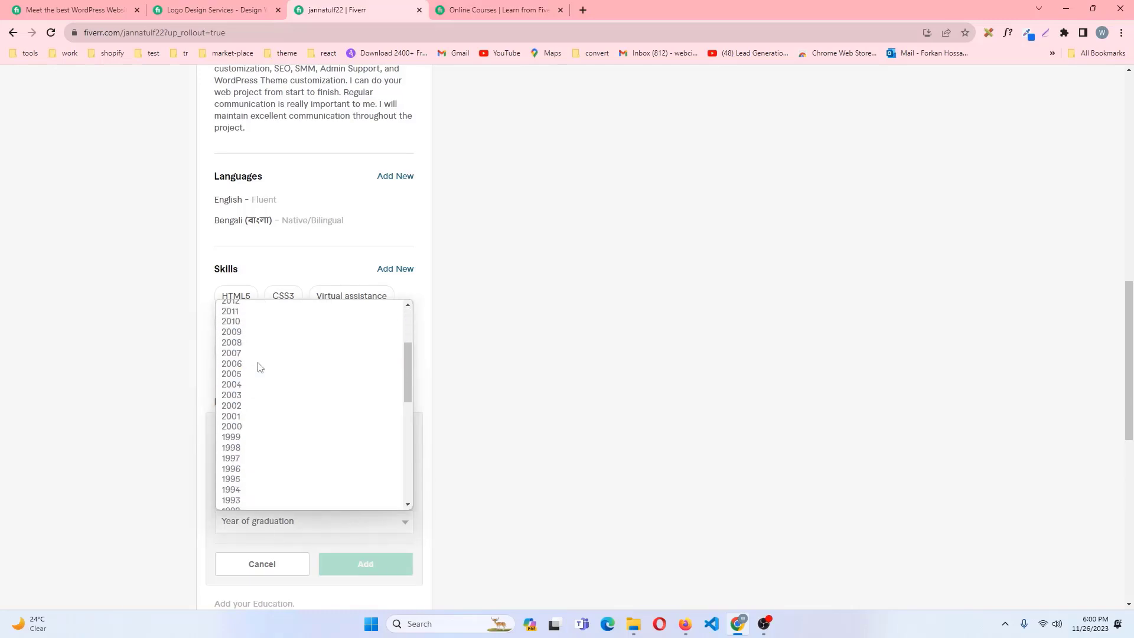
scroll(254, 369, up, 3)
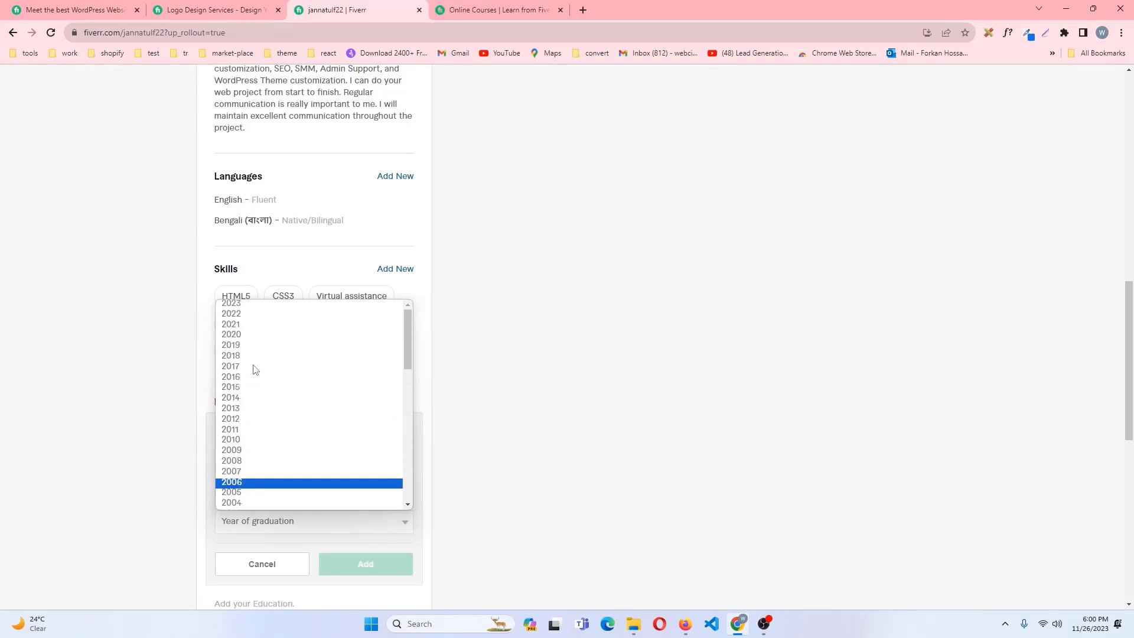
click(245, 326)
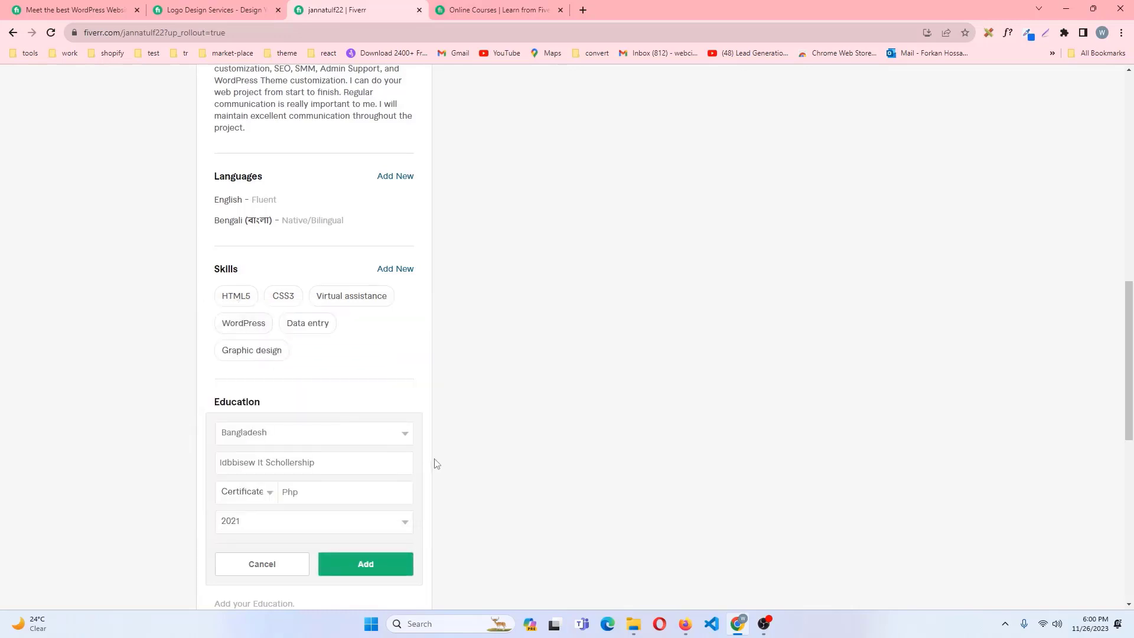
click(367, 569)
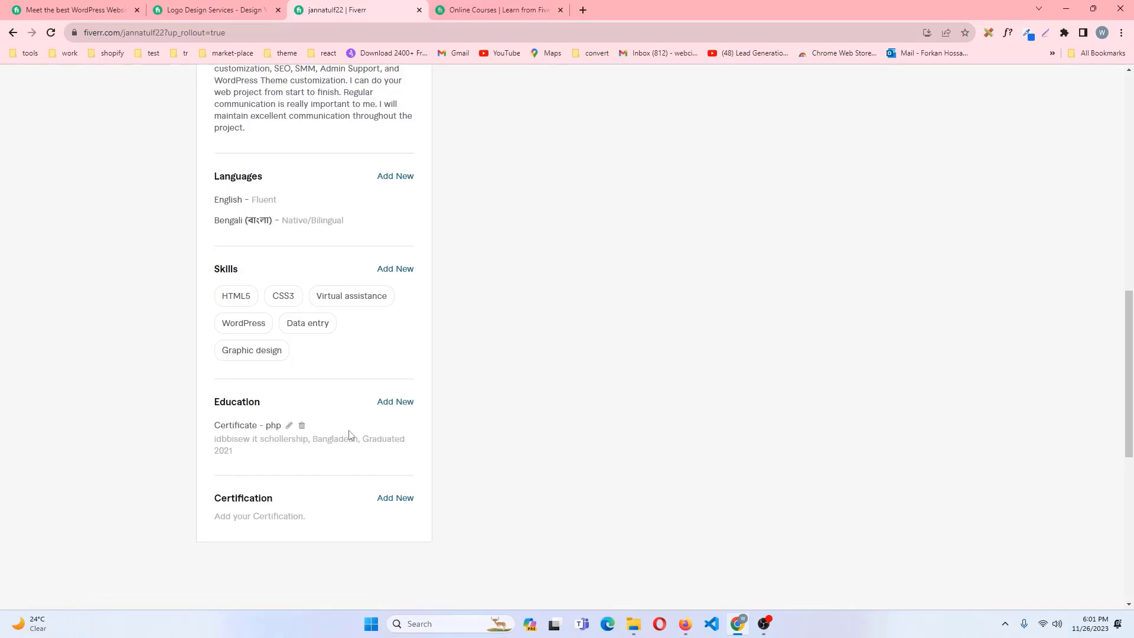
View the Php certificate's education entry in edit mode without changing it, and delete the entry from the profile
click(289, 425)
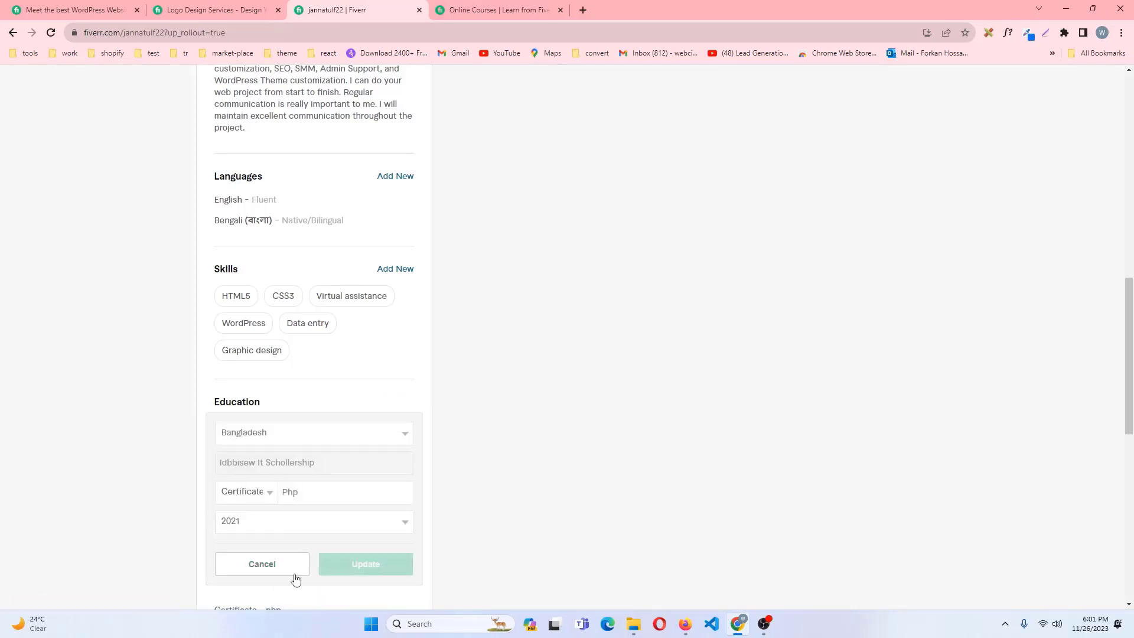
click(278, 568)
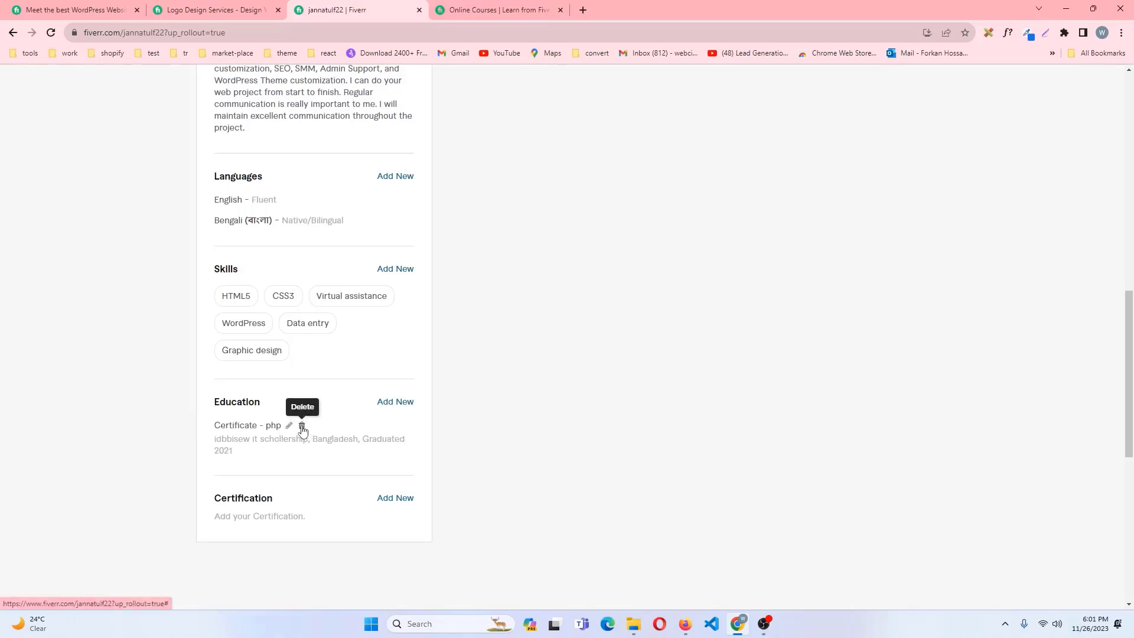
click(302, 426)
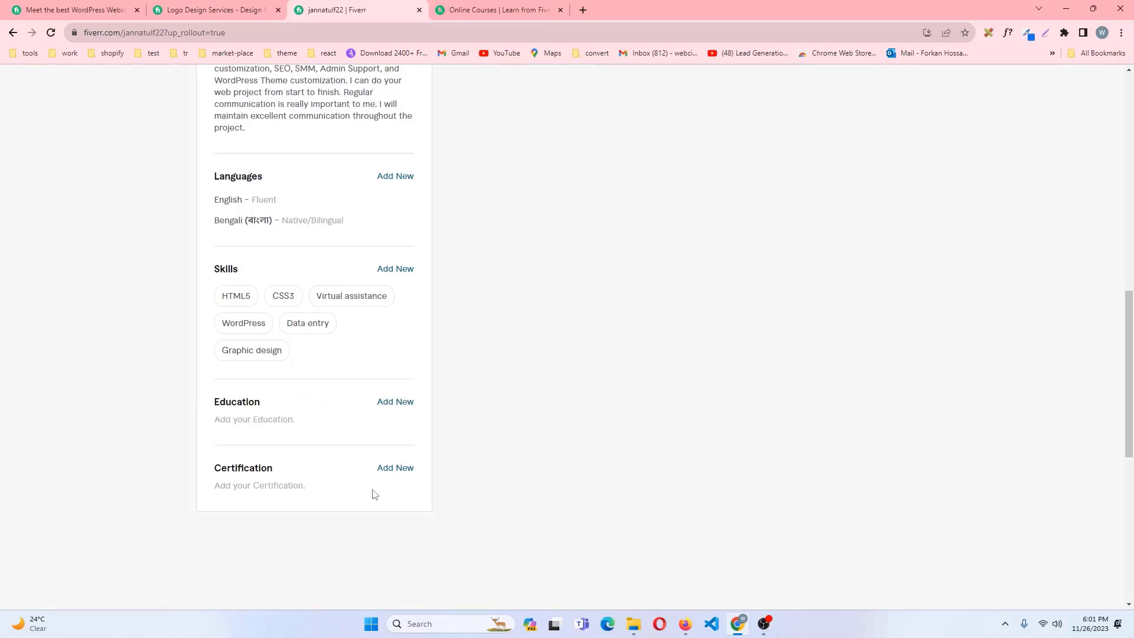
Open a new certification entry to examine its fields and cancel it without adding anything
click(396, 470)
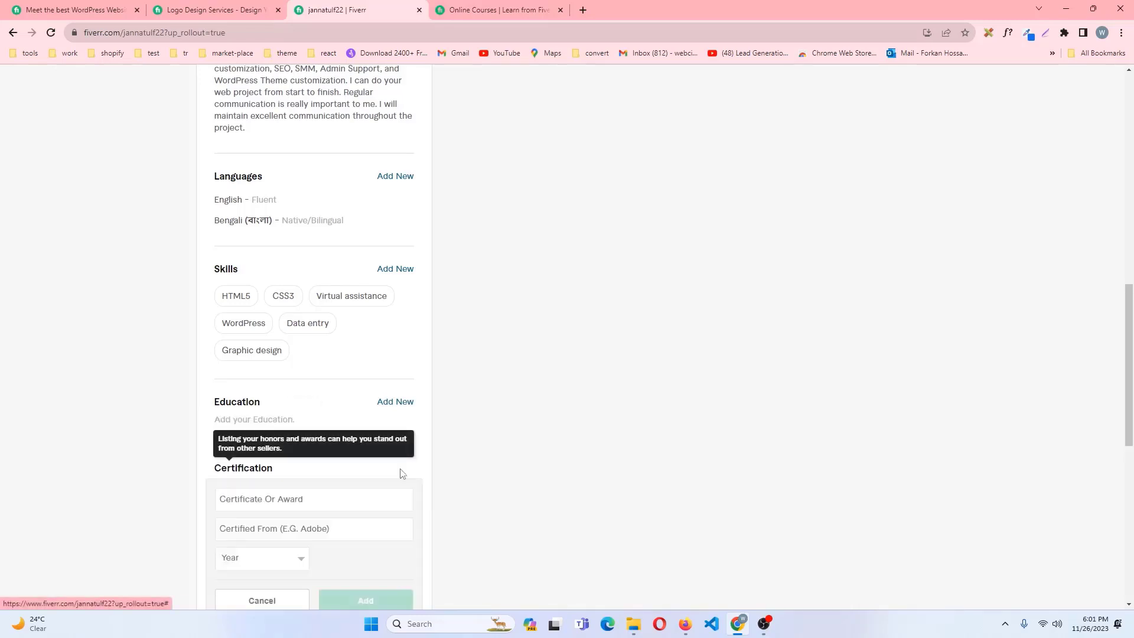
scroll(307, 491, down, 2)
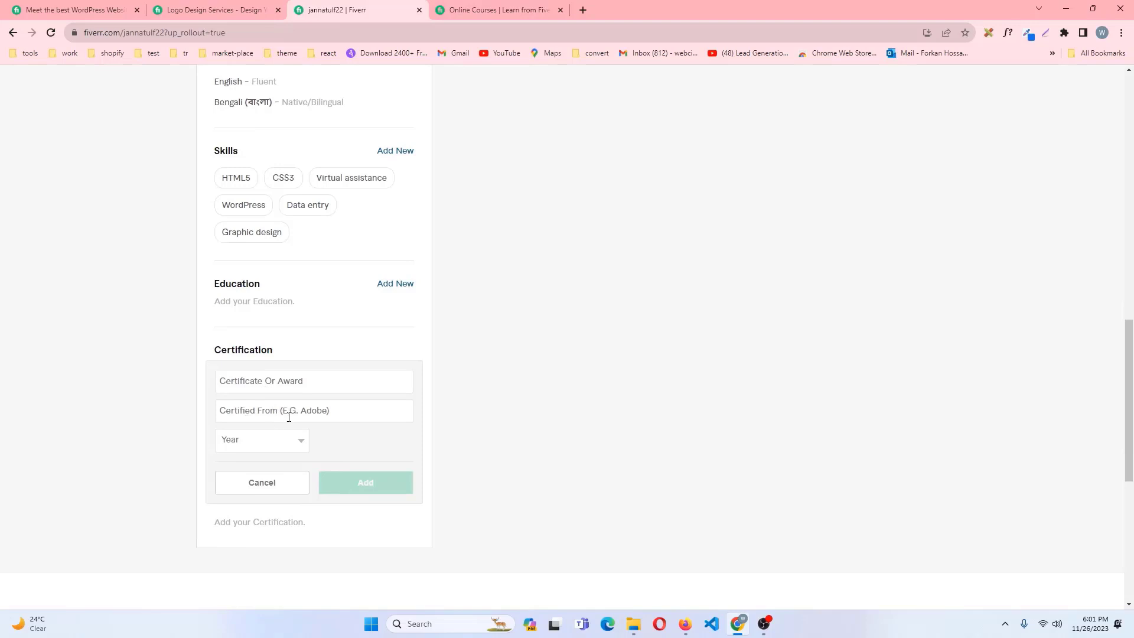
click(283, 491)
Look over the profile's description, languages and skills sections, and display the list of active gigs
scroll(311, 356, up, 12)
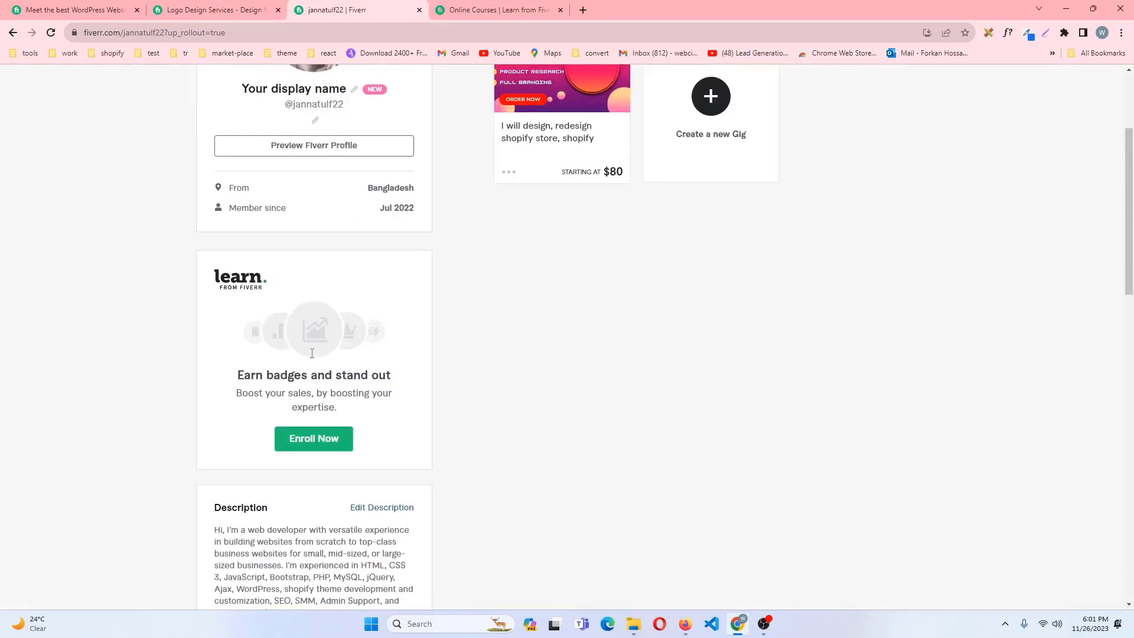
scroll(324, 438, down, 4)
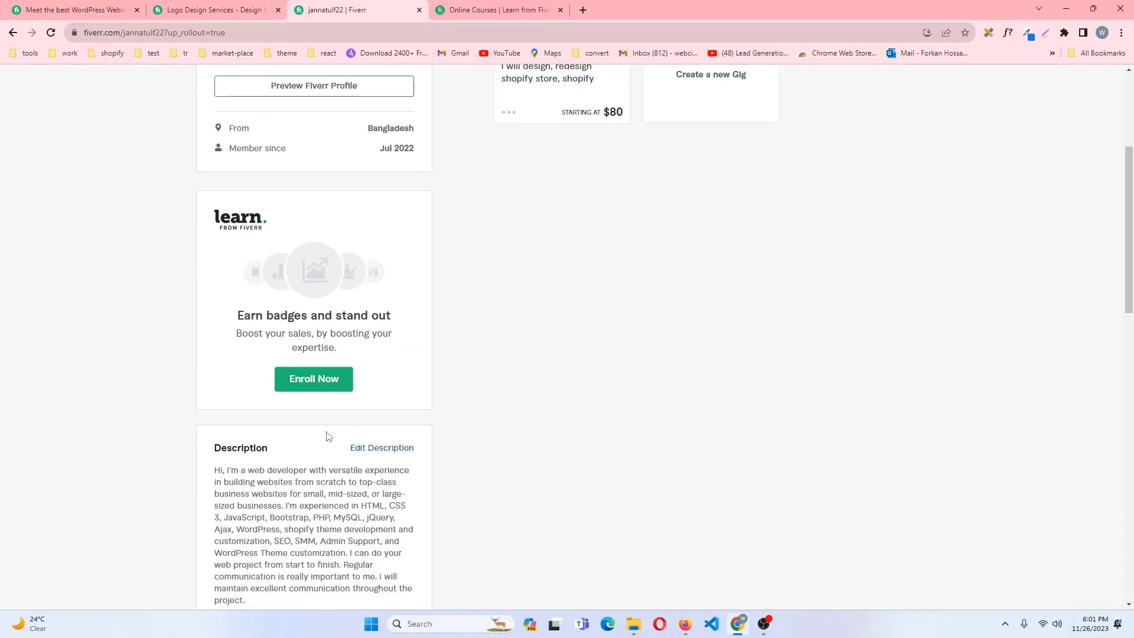
scroll(326, 435, up, 3)
scroll(328, 436, down, 10)
scroll(328, 435, up, 8)
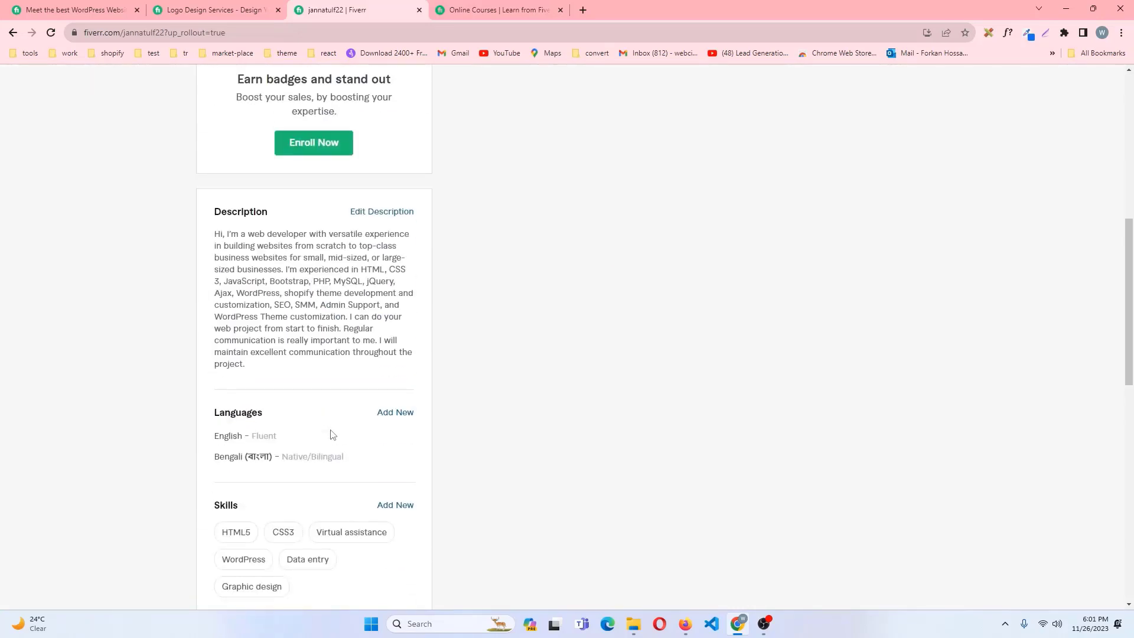
scroll(331, 435, up, 3)
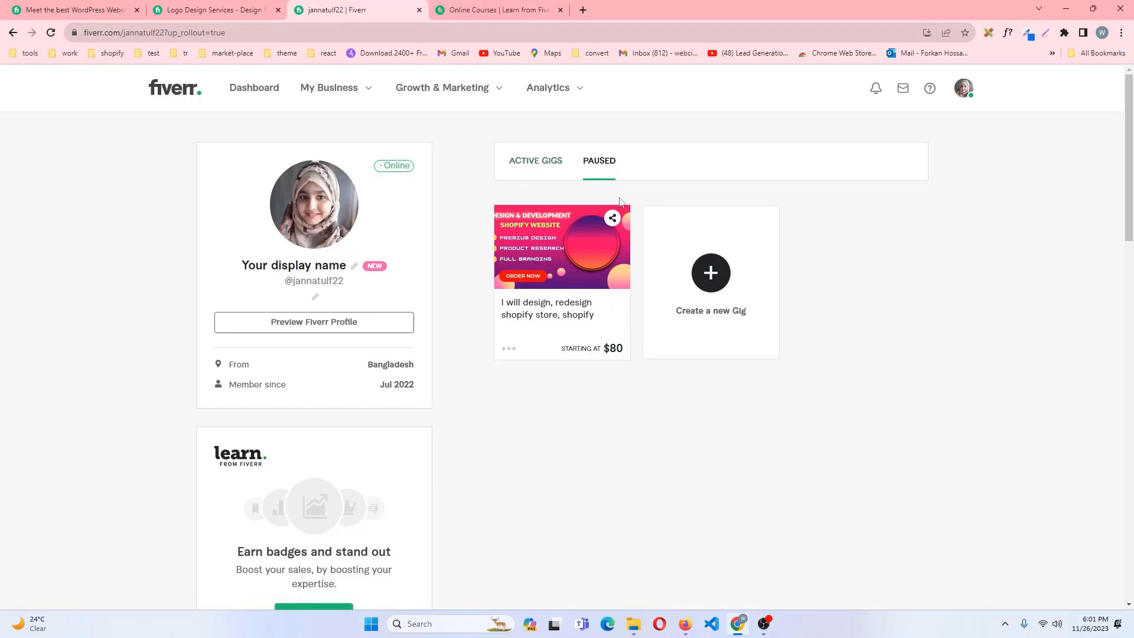
click(537, 162)
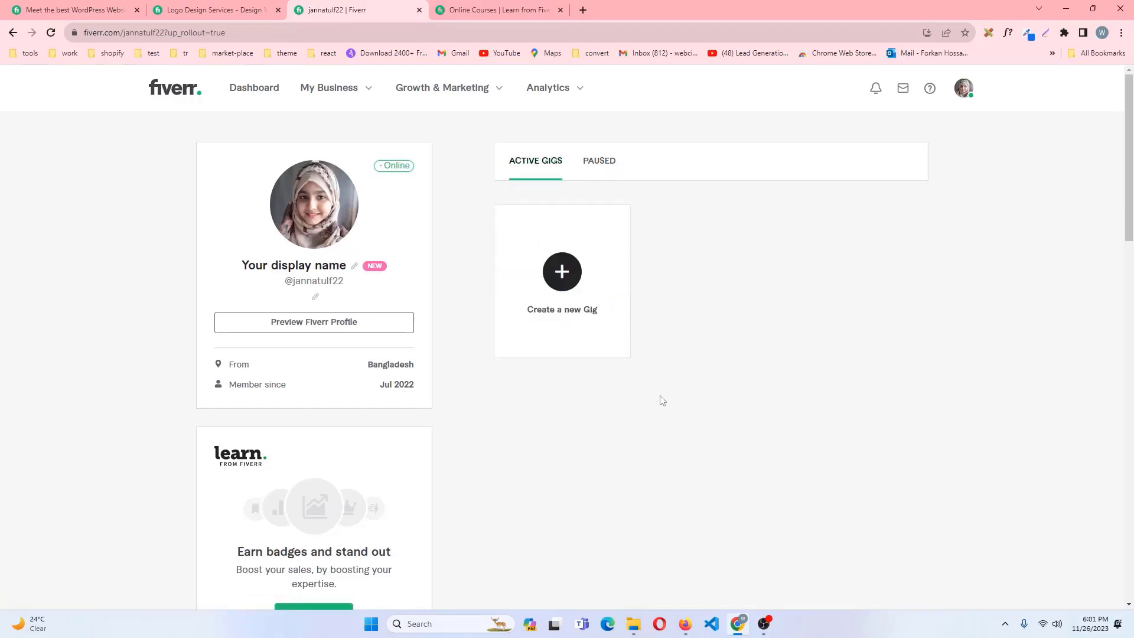